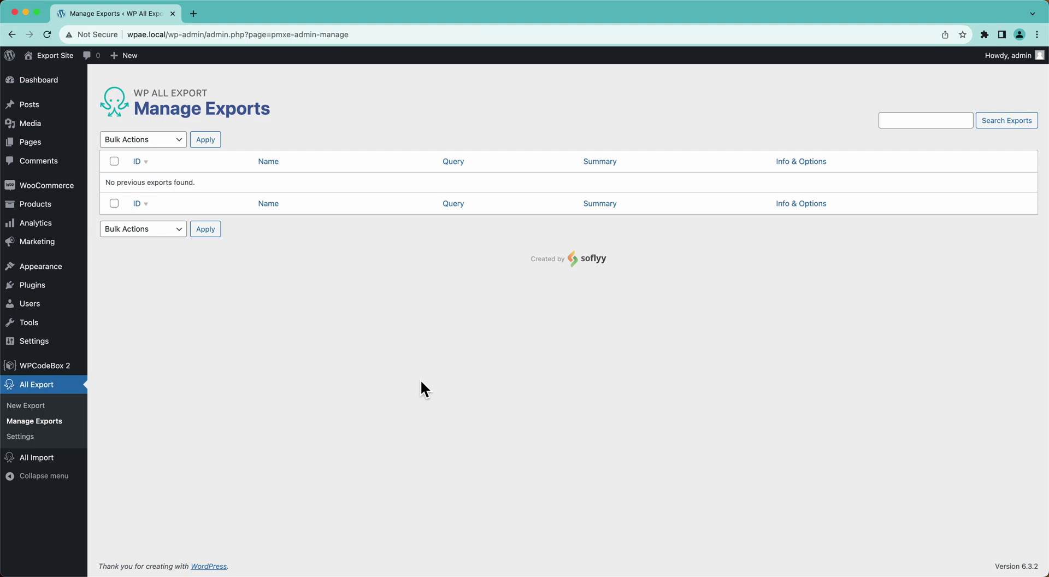
# Start a new export of WooCommerce Orders (5755 orders) and proceed to customizing the export file
pyautogui.click(37, 411)
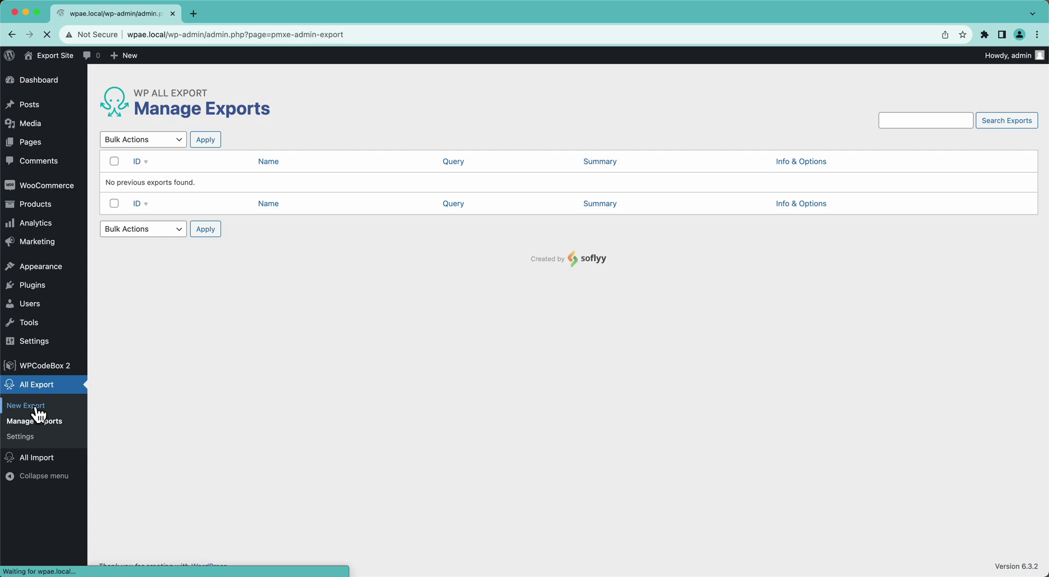
pyautogui.click(361, 262)
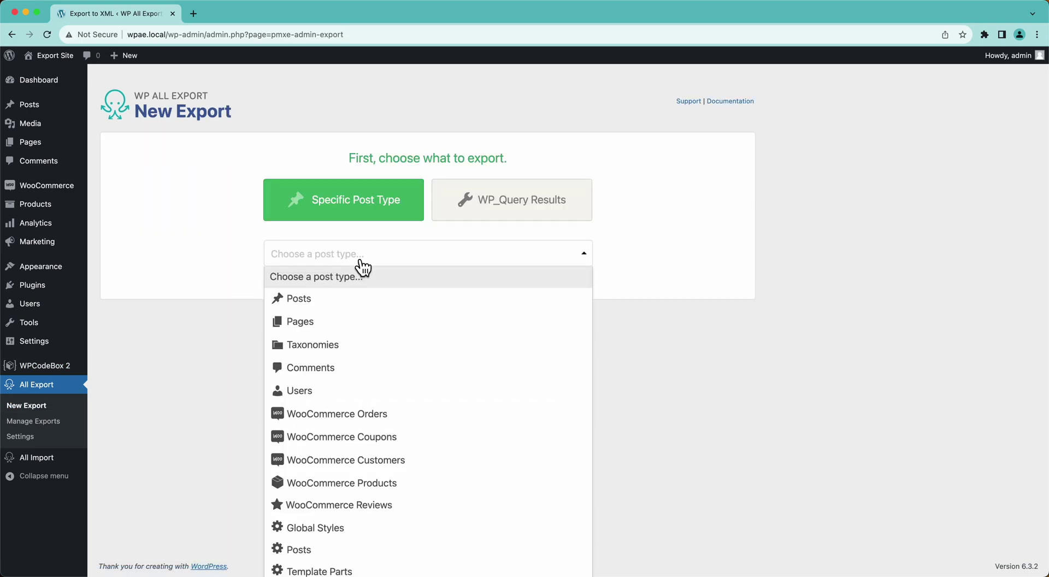
pyautogui.click(352, 411)
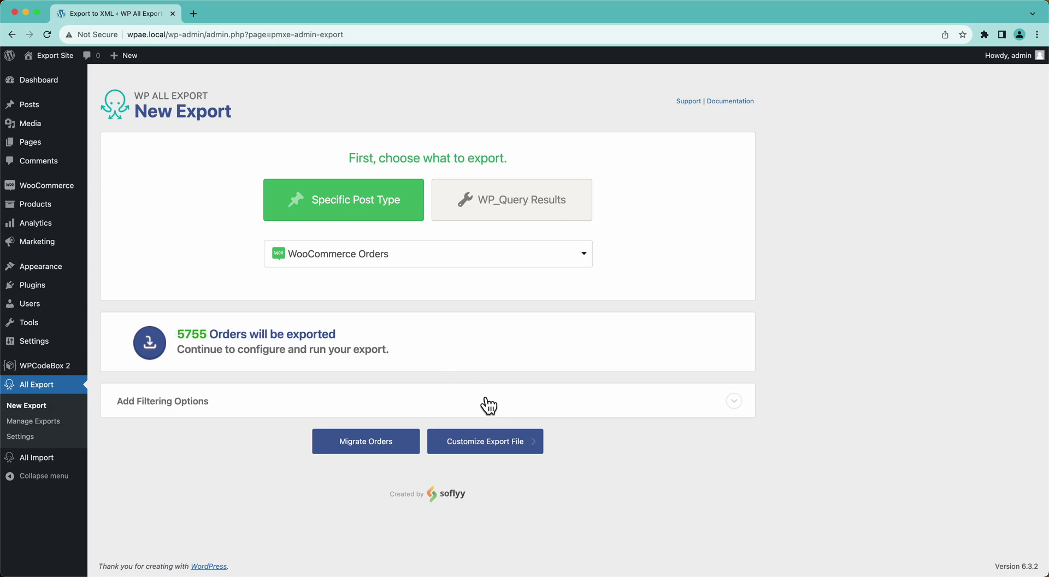
pyautogui.click(480, 456)
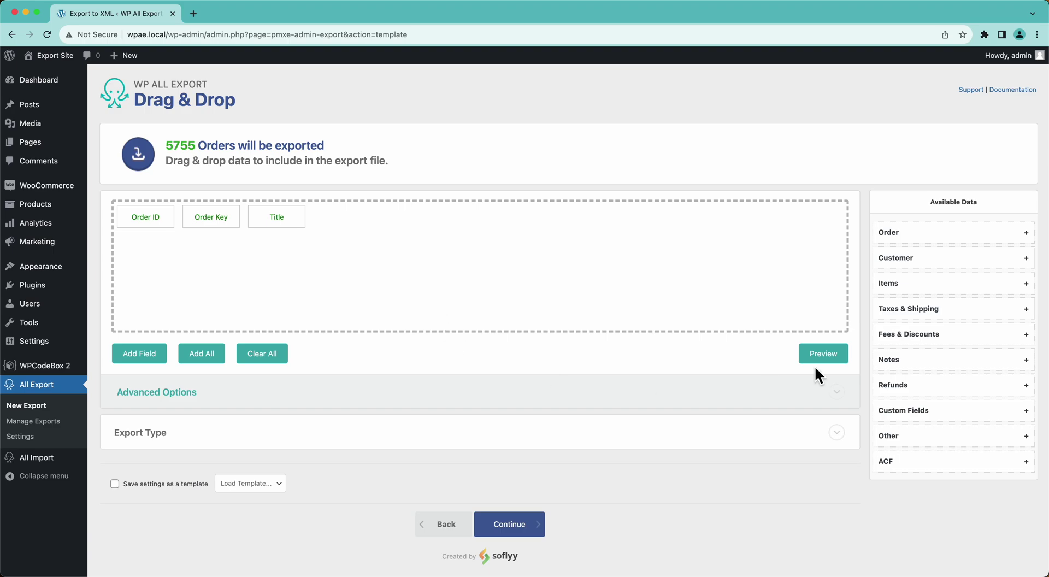
# Preview the export, then move the Title column ahead of Order Key
pyautogui.click(832, 355)
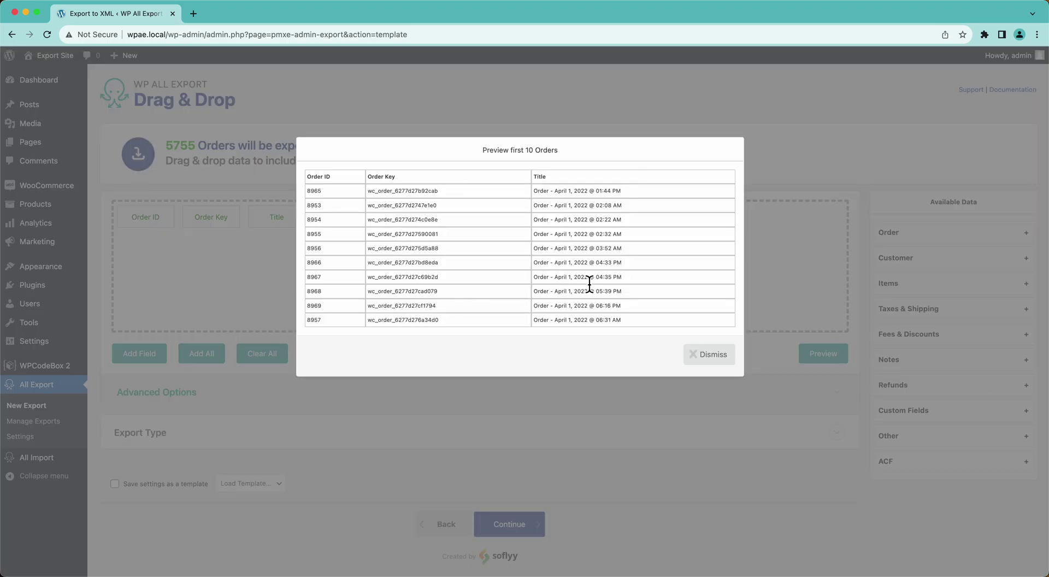
pyautogui.click(707, 355)
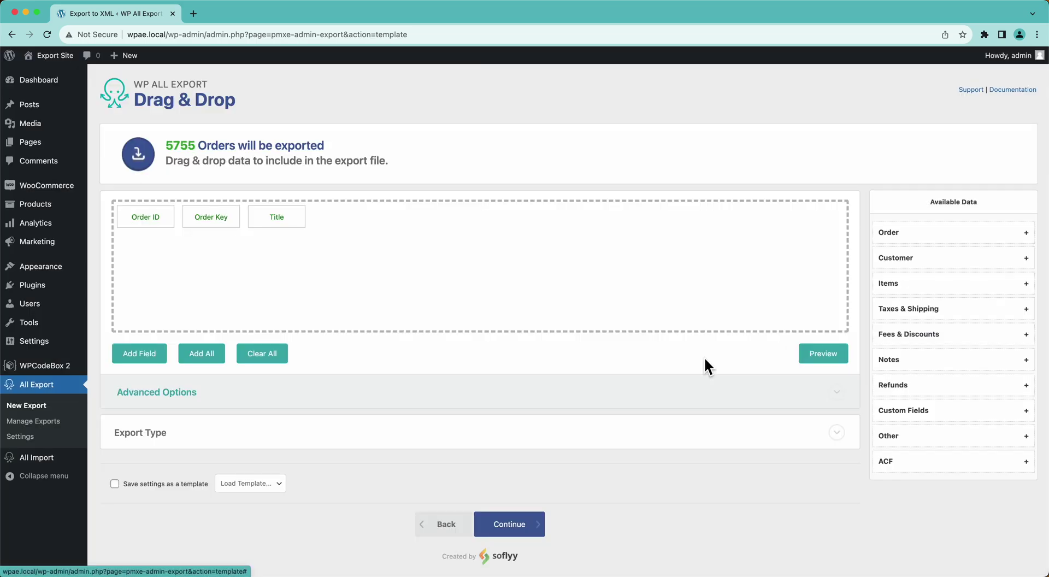
pyautogui.moveTo(273, 228); pyautogui.dragTo(214, 227)
# Rename the Order Key column to 'Order' and save it
pyautogui.click(271, 223)
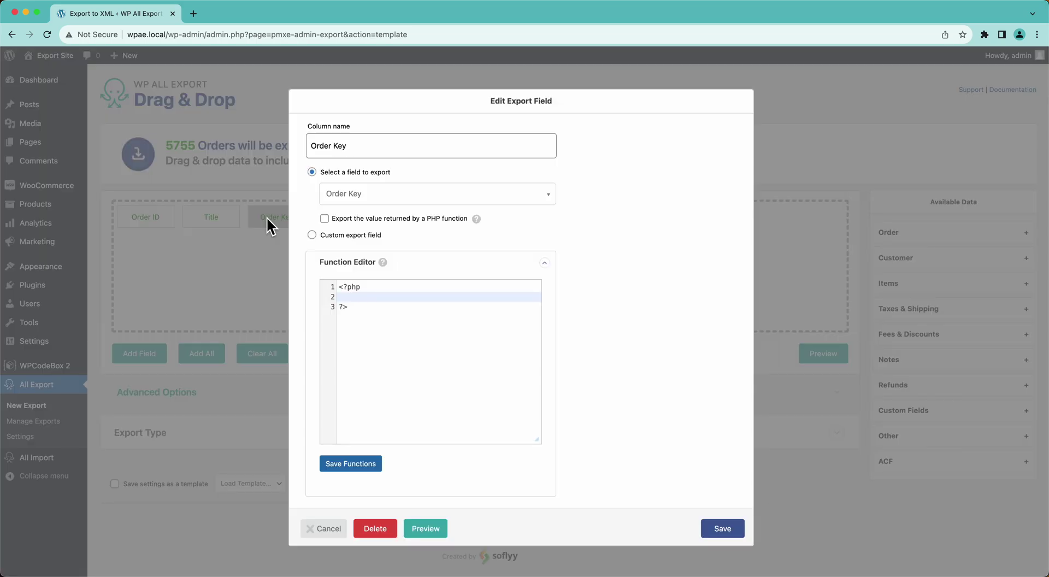
pyautogui.click(341, 145)
pyautogui.press('BackSpace')
pyautogui.press('BackSpace')
pyautogui.press('BackSpace')
pyautogui.press('BackSpace')
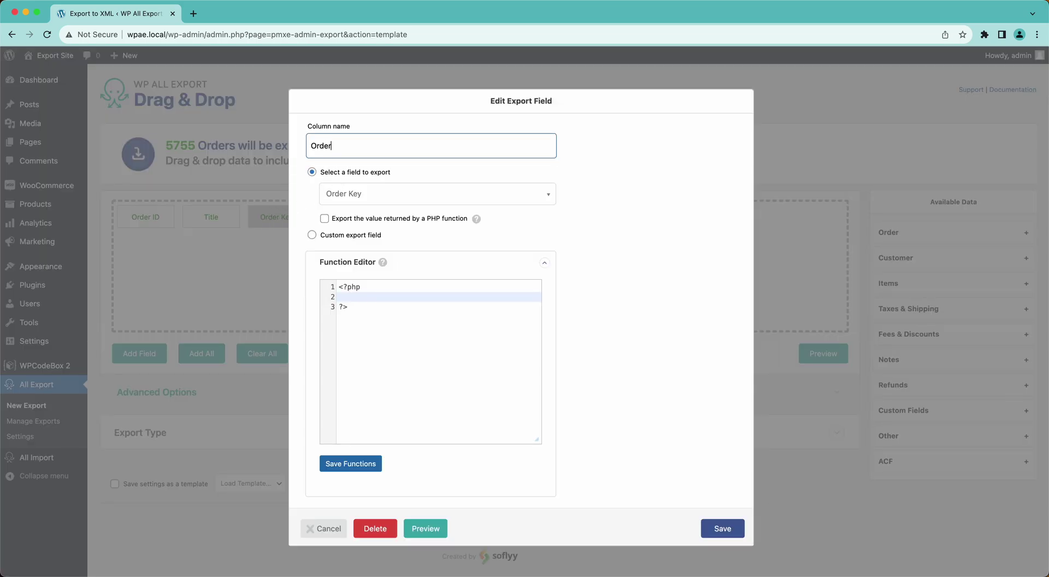
pyautogui.click(722, 531)
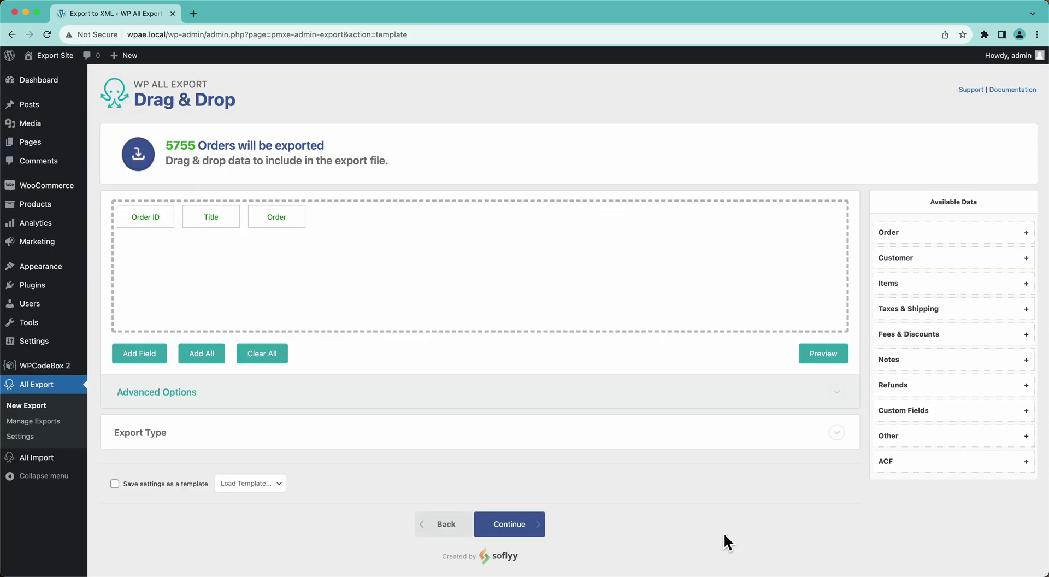
# Add a Product Name export field, found by searching 'prod', and save it
pyautogui.click(155, 351)
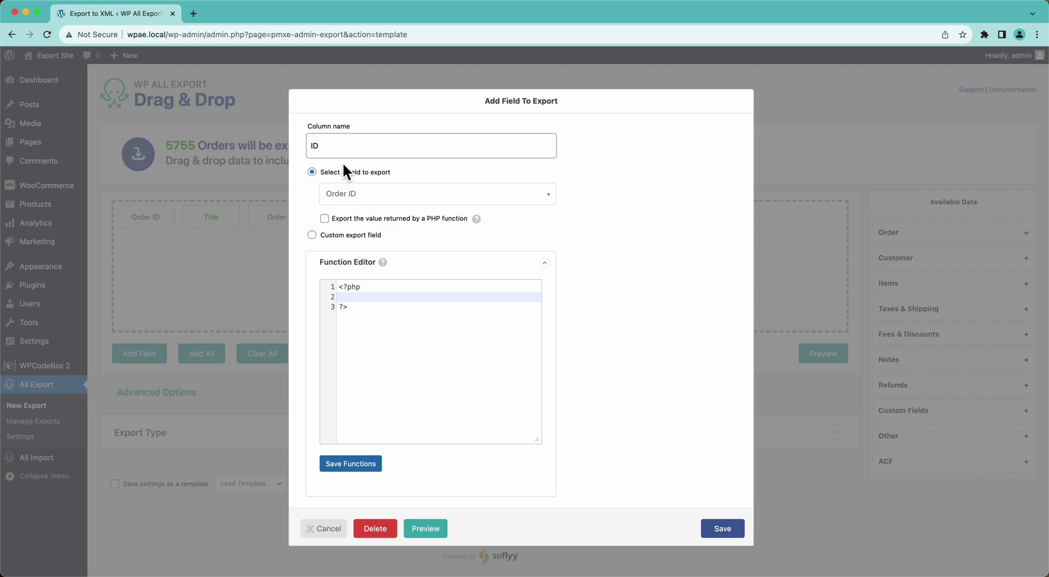
pyautogui.click(353, 200)
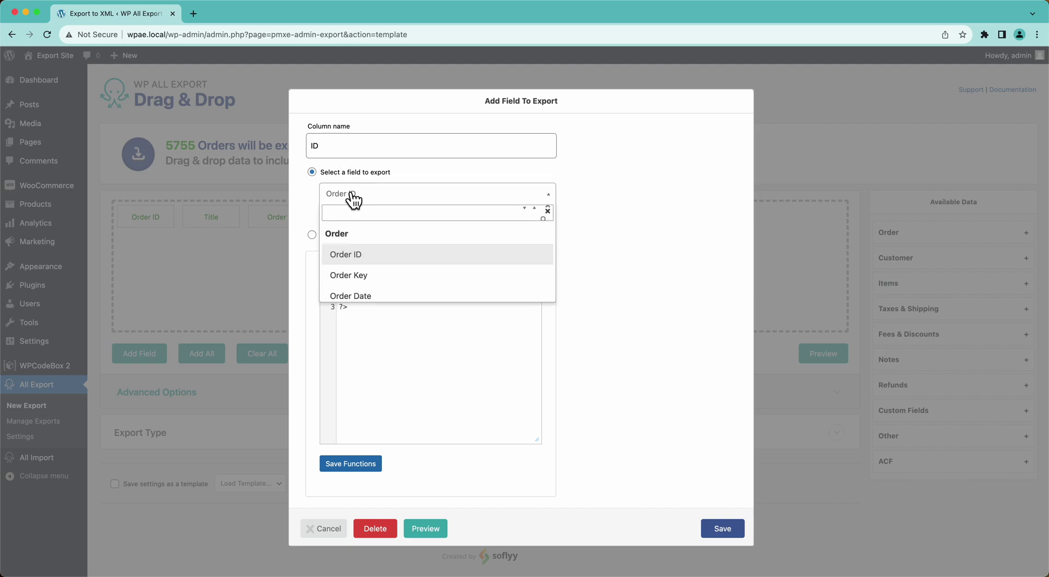
pyautogui.write('prou')
pyautogui.press('BackSpace')
pyautogui.write('d')
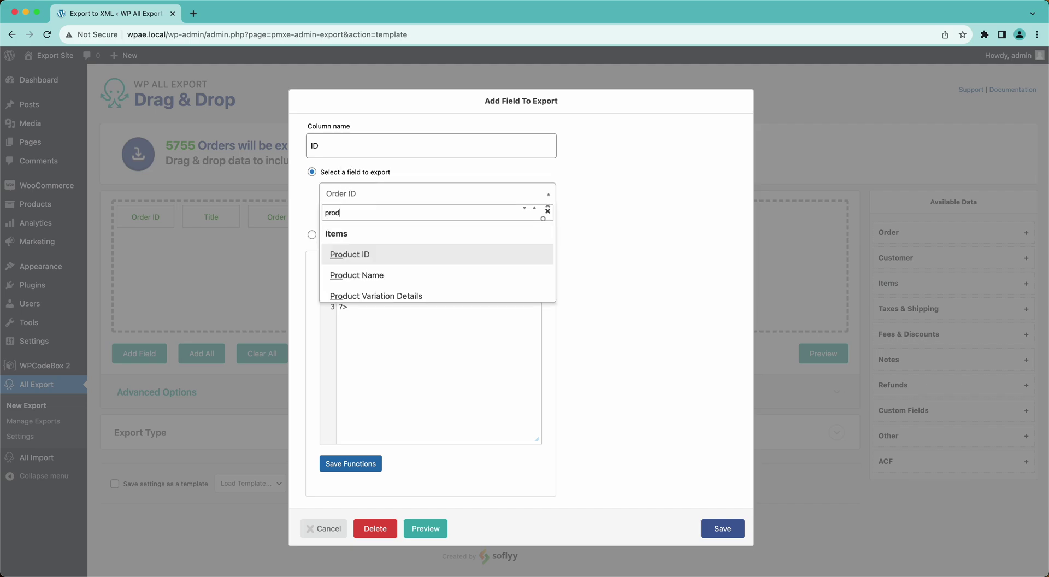
pyautogui.click(363, 278)
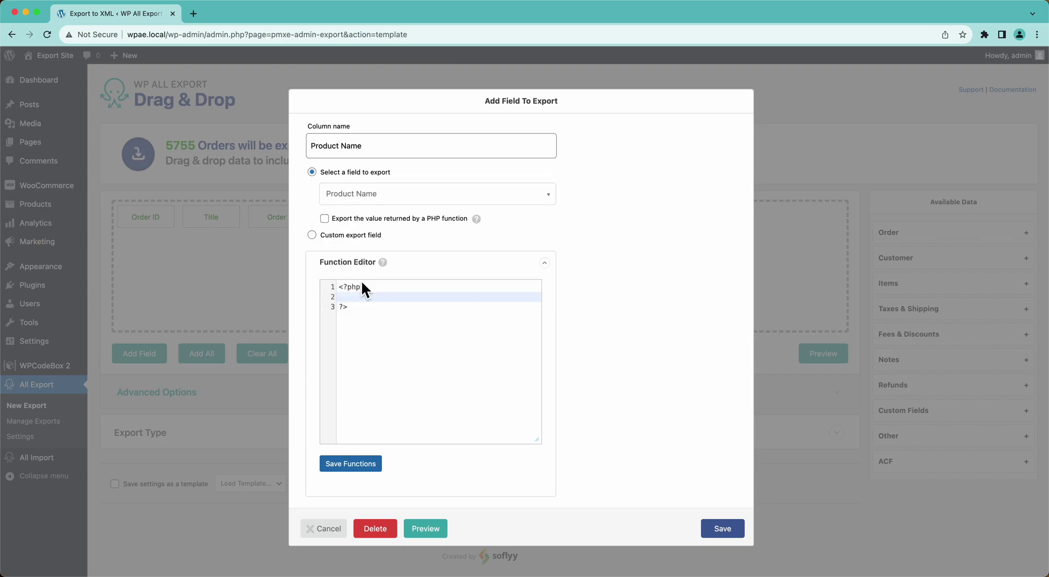
pyautogui.click(718, 532)
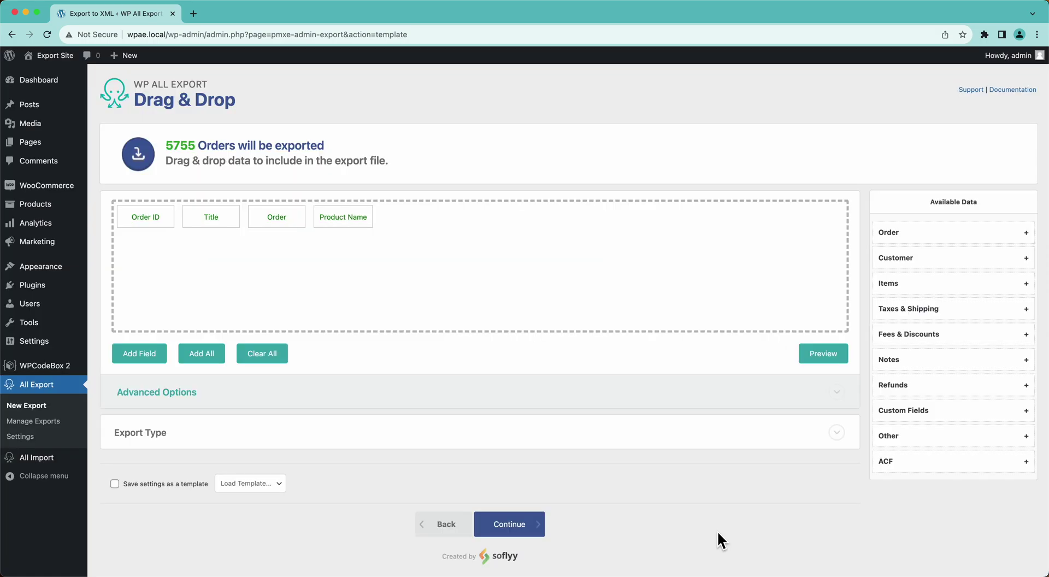
# Drop the Order and Title columns, previewing before and after to leave Order ID and Product Name
pyautogui.click(808, 355)
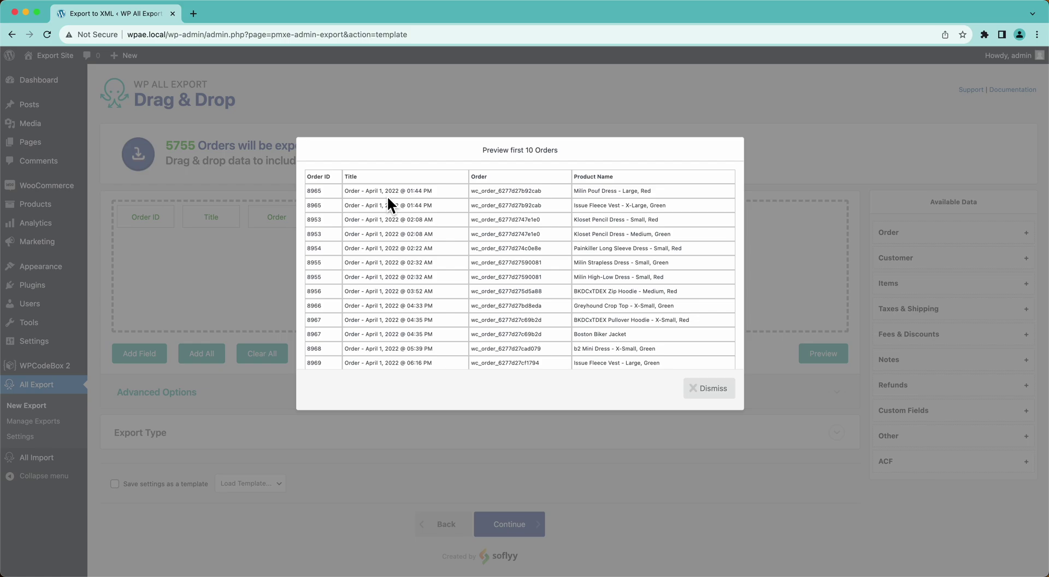
pyautogui.click(698, 389)
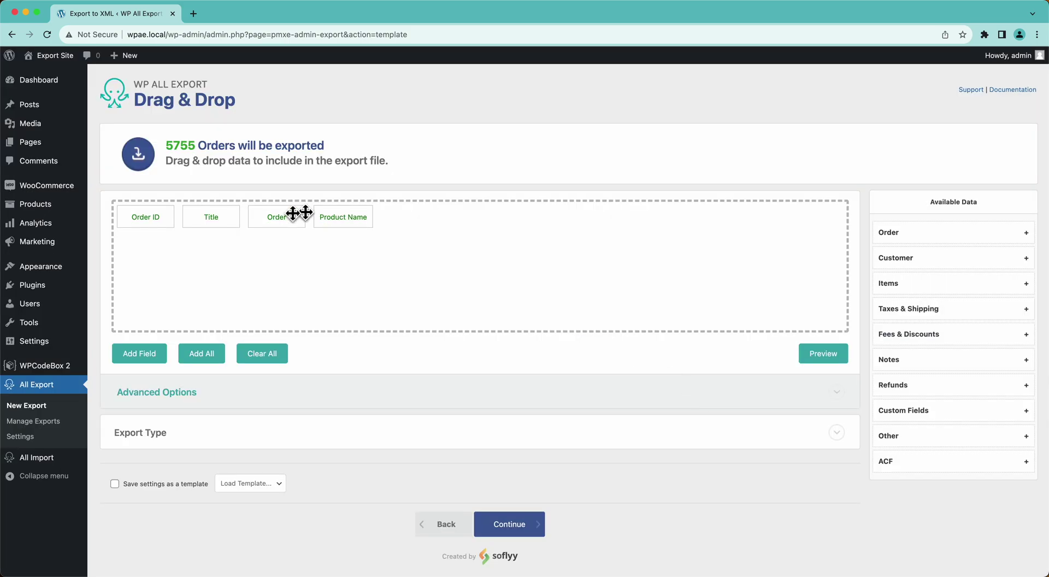
pyautogui.moveTo(272, 225); pyautogui.dragTo(261, 194)
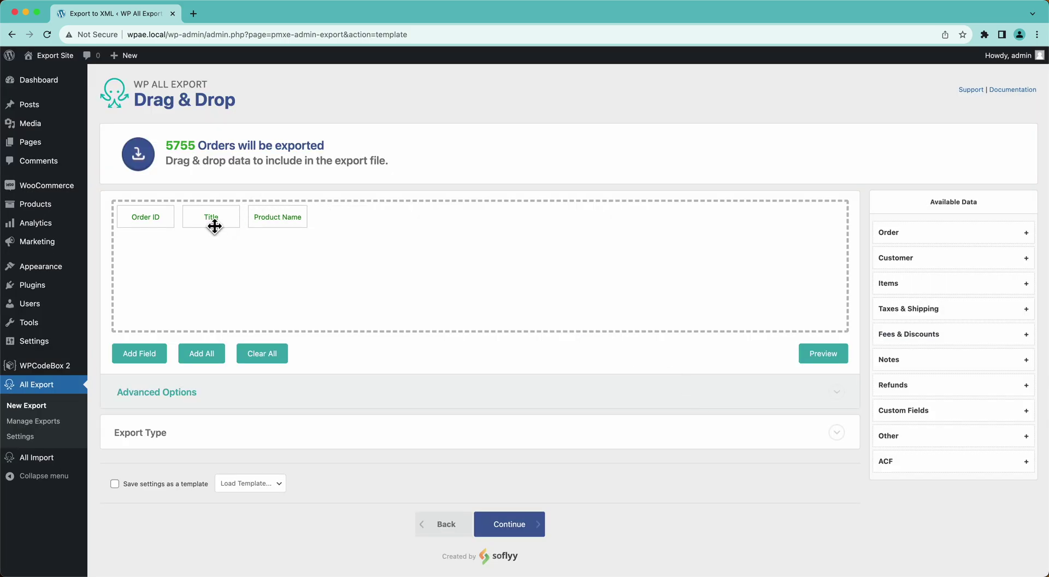
pyautogui.moveTo(211, 222); pyautogui.dragTo(206, 185)
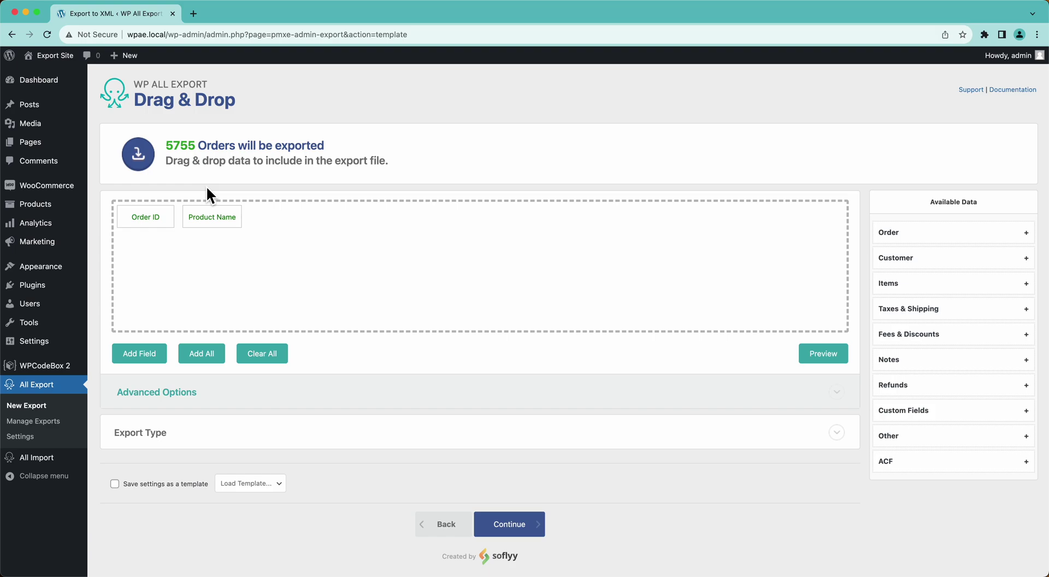
pyautogui.click(820, 353)
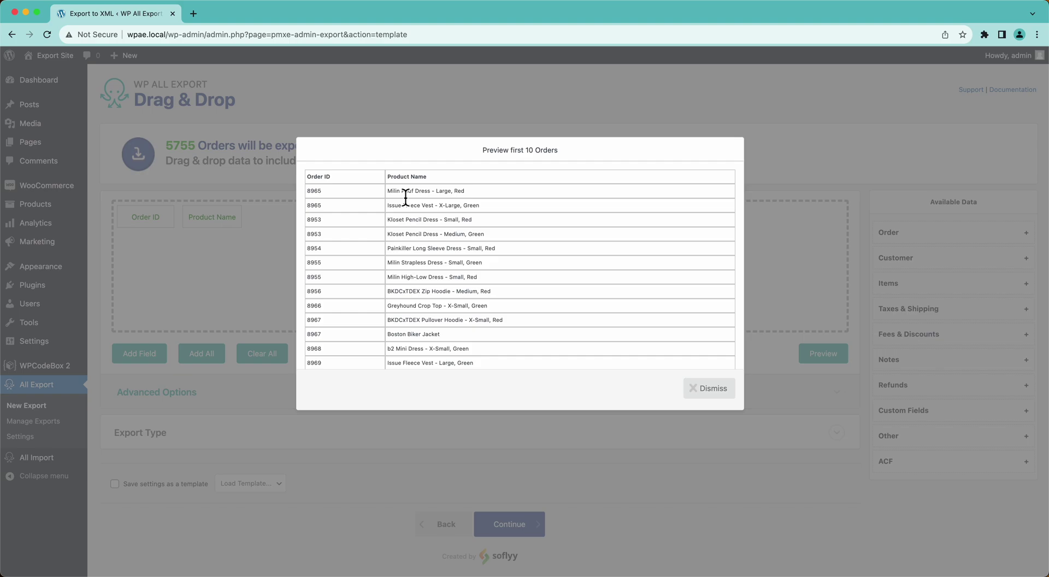
pyautogui.click(707, 389)
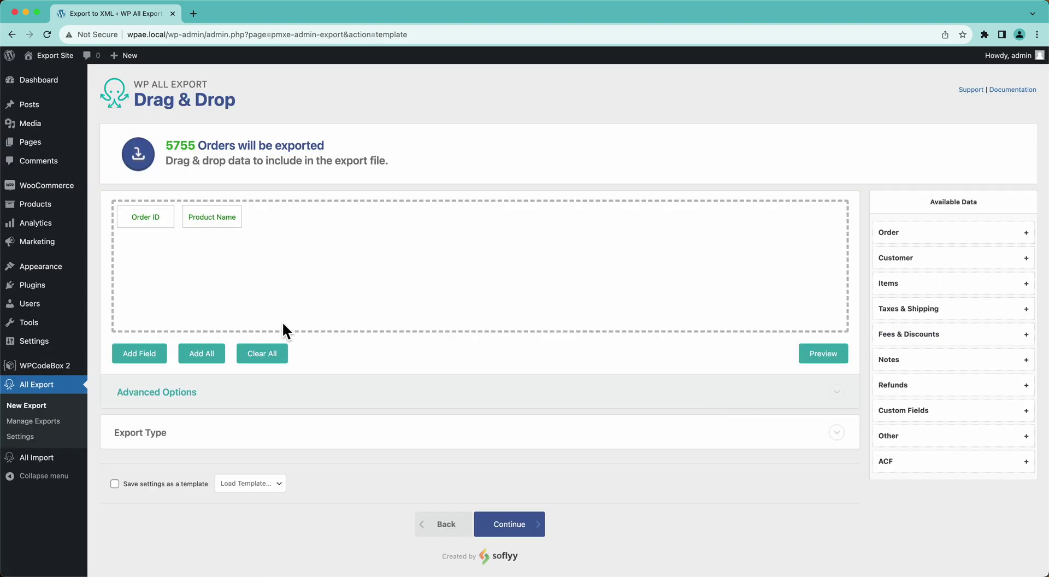
# Turn off 'Display each product in its own row' and preview the Product Name #1 and #2 columns
pyautogui.click(171, 392)
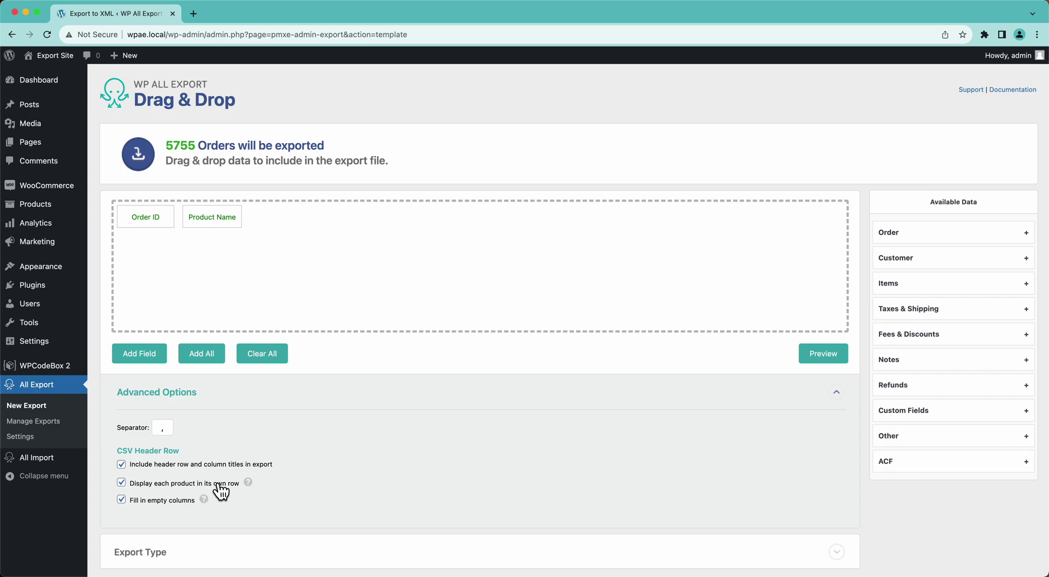
pyautogui.click(121, 482)
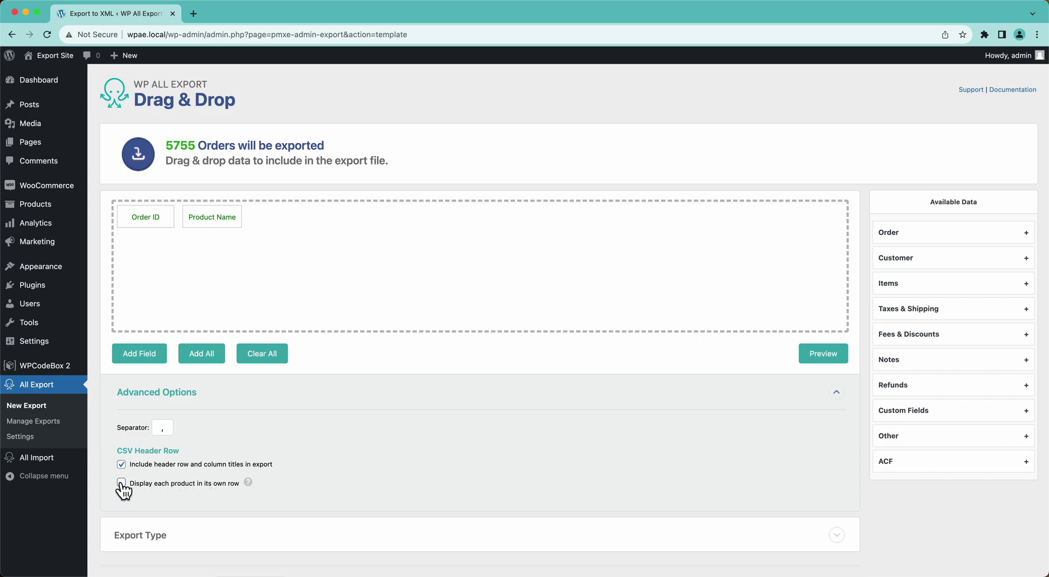
pyautogui.click(826, 358)
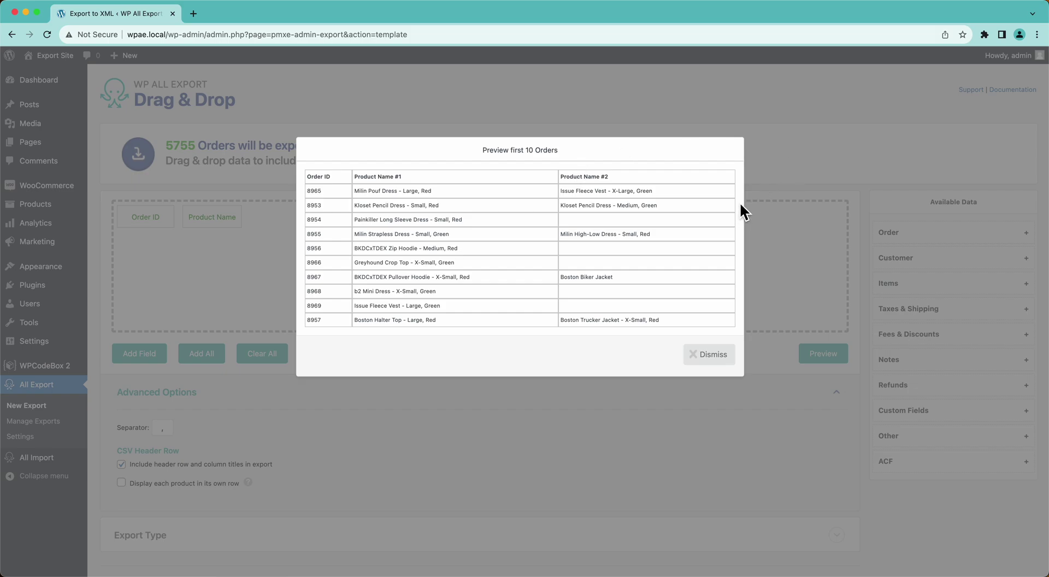
pyautogui.click(687, 354)
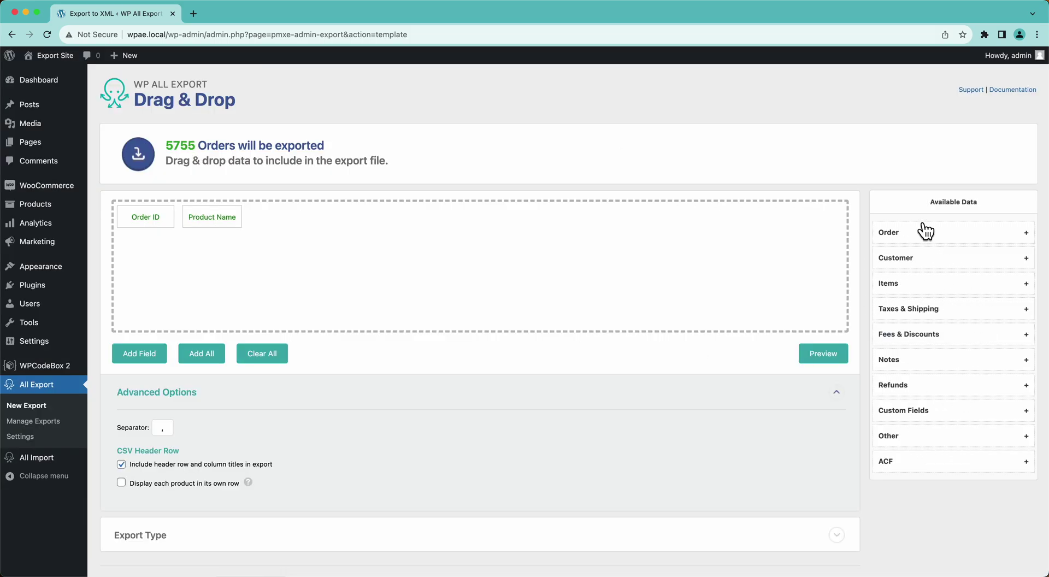
# Drag Billing First Name and Billing Last Name from the Customer fields into the export
pyautogui.click(908, 261)
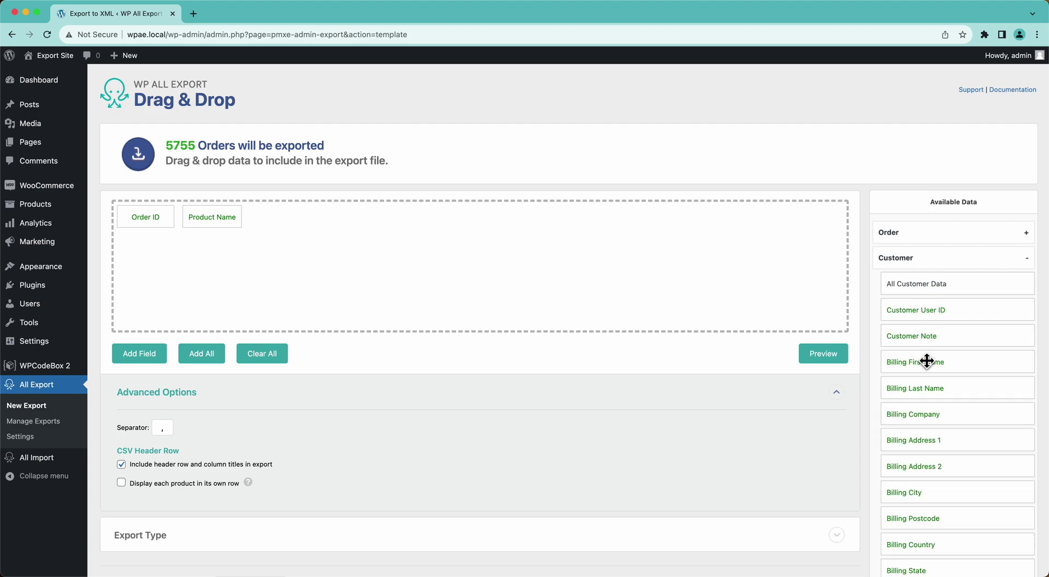
pyautogui.moveTo(925, 368); pyautogui.dragTo(726, 268)
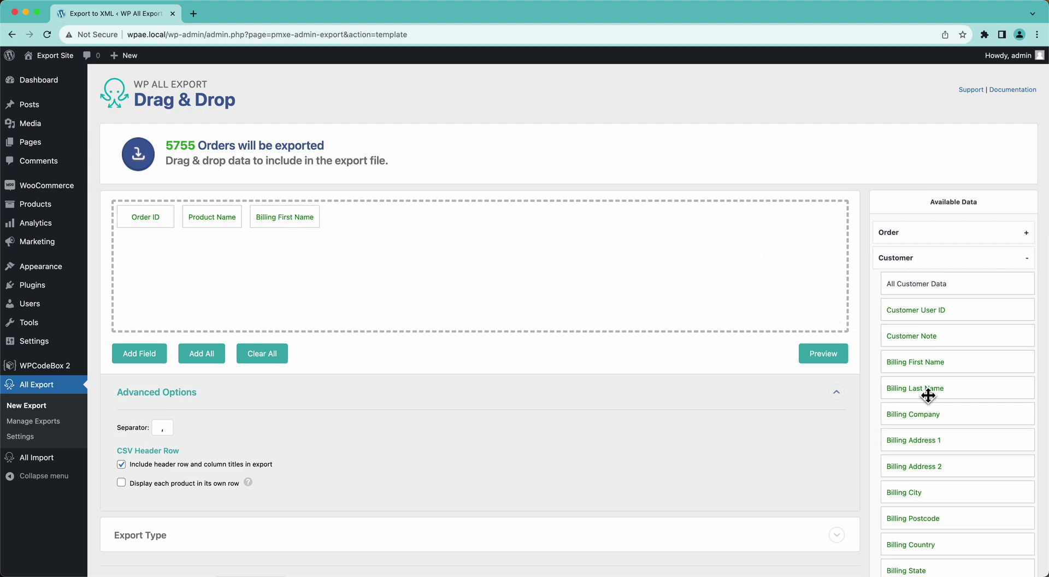
pyautogui.moveTo(928, 395); pyautogui.dragTo(693, 259)
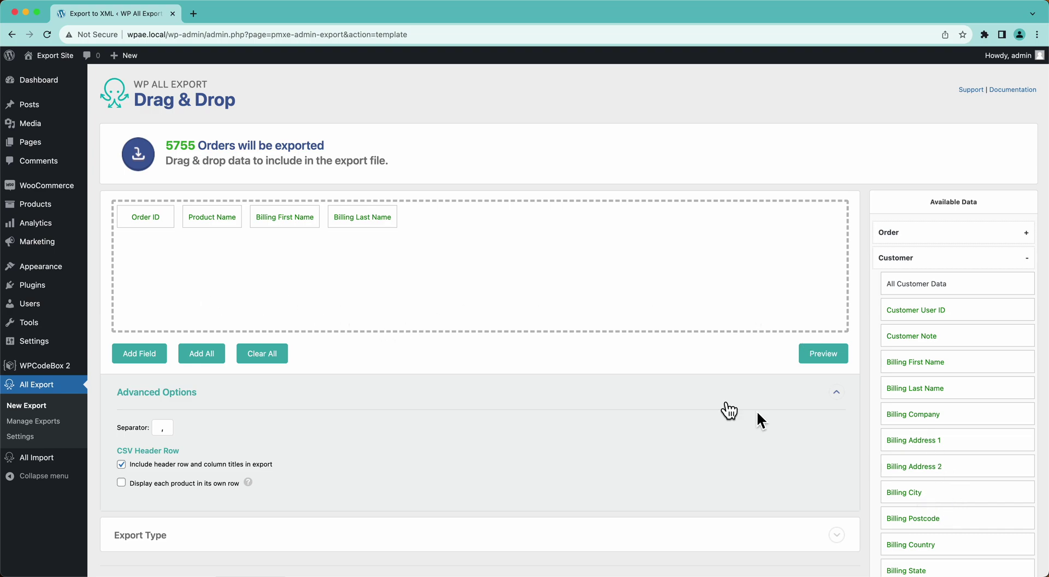
# Create a custom export field combining Billing Address 1, City, Postcode and State
pyautogui.click(138, 354)
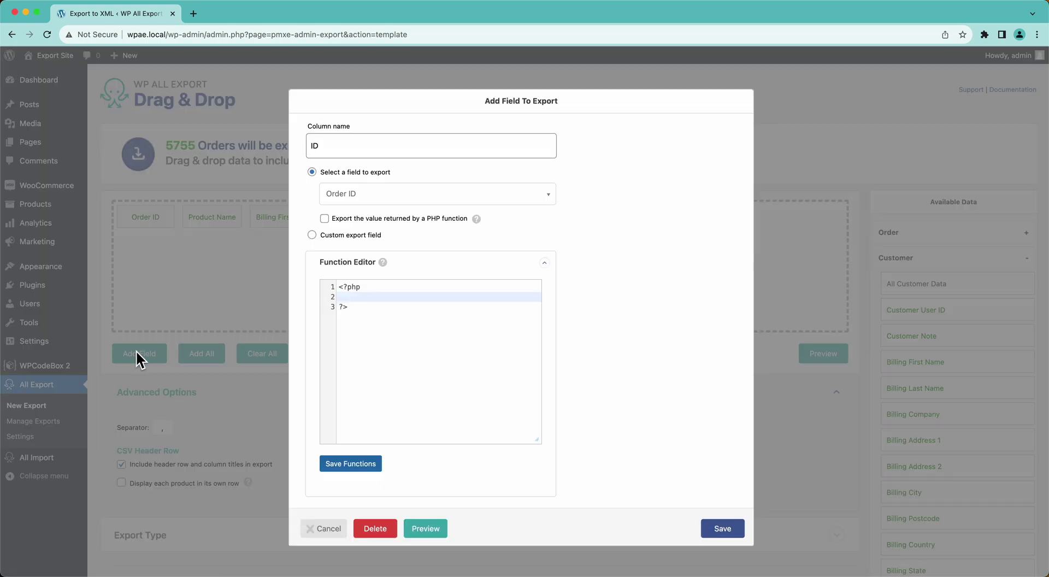
pyautogui.click(312, 235)
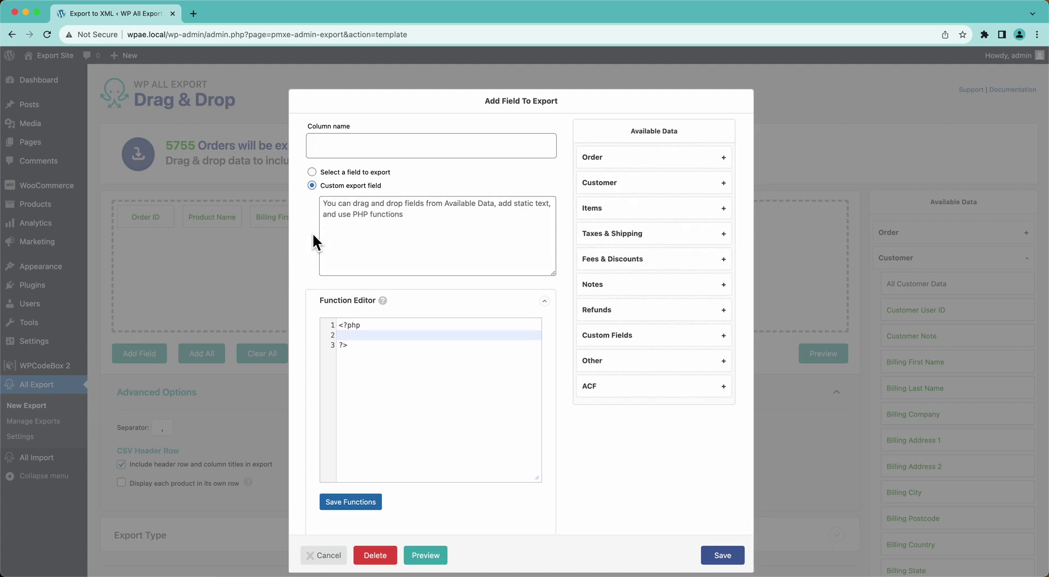
pyautogui.click(628, 187)
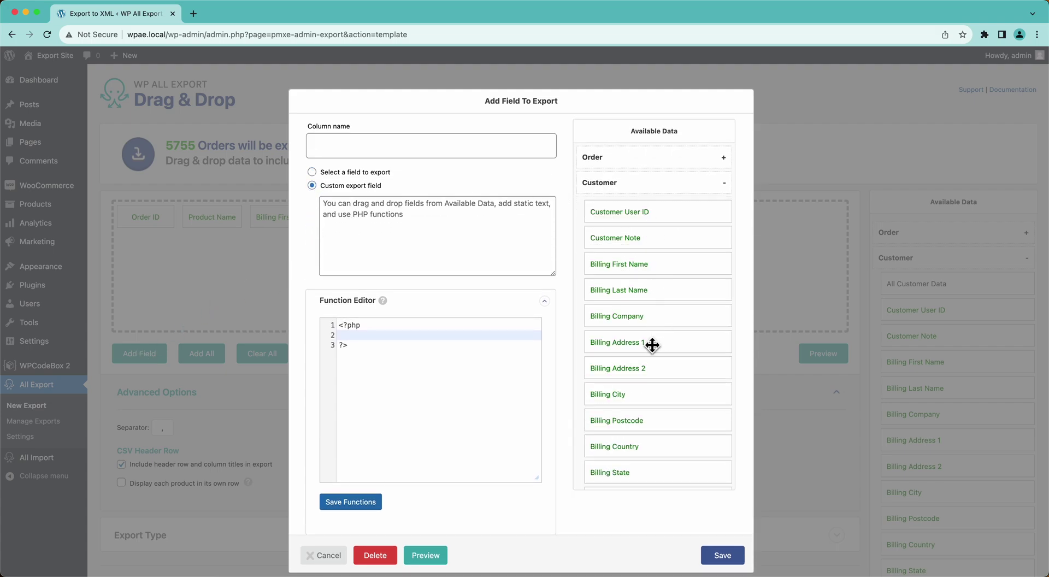
pyautogui.moveTo(652, 345); pyautogui.dragTo(456, 249)
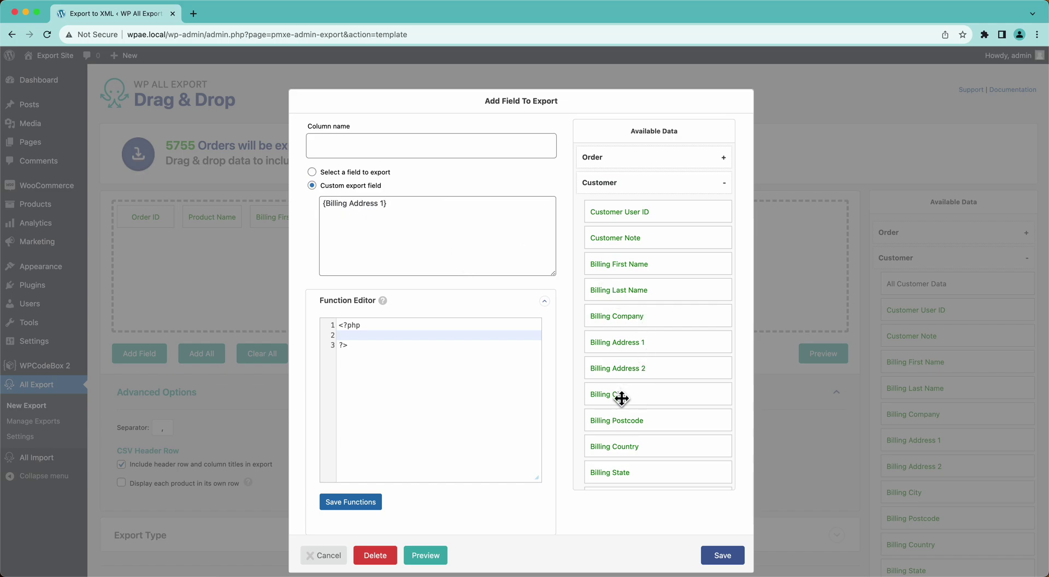
pyautogui.moveTo(622, 399); pyautogui.dragTo(490, 257)
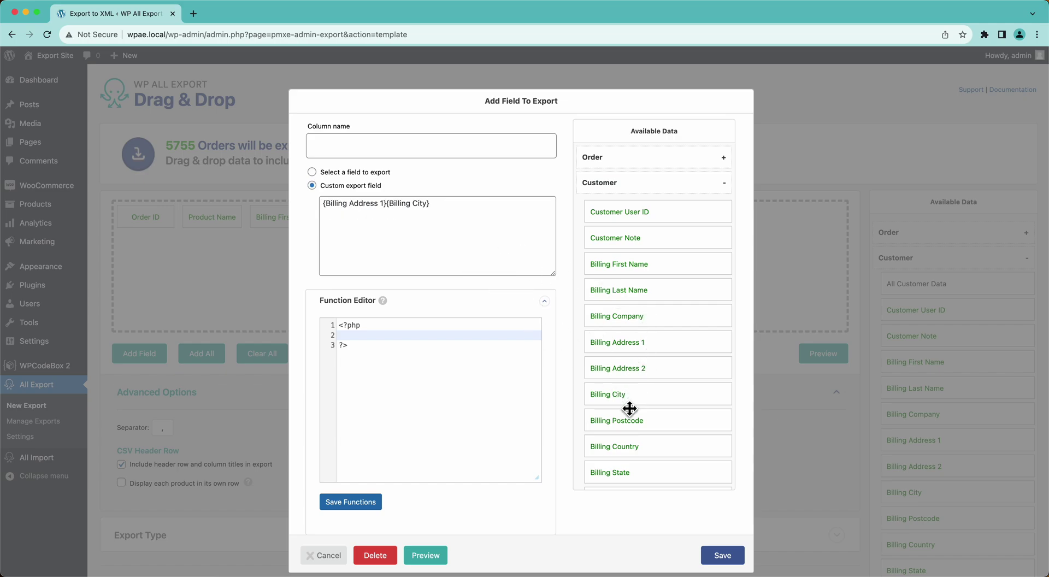
pyautogui.moveTo(629, 409); pyautogui.dragTo(491, 251)
pyautogui.moveTo(611, 474); pyautogui.dragTo(505, 221)
# Separate the address parts with commas and move Billing Postcode to the end after Billing State
pyautogui.click(391, 213)
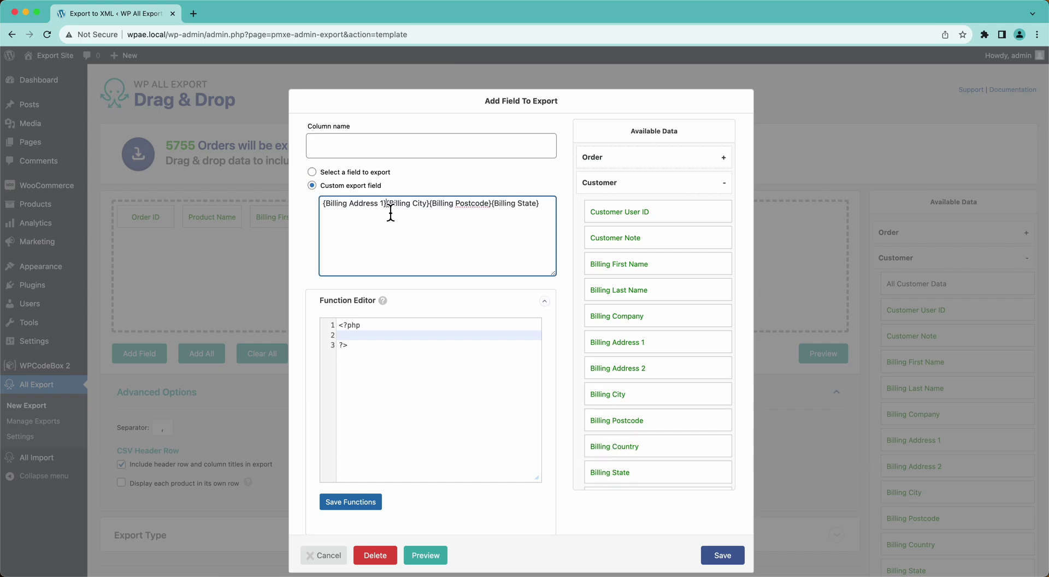
pyautogui.write(',')
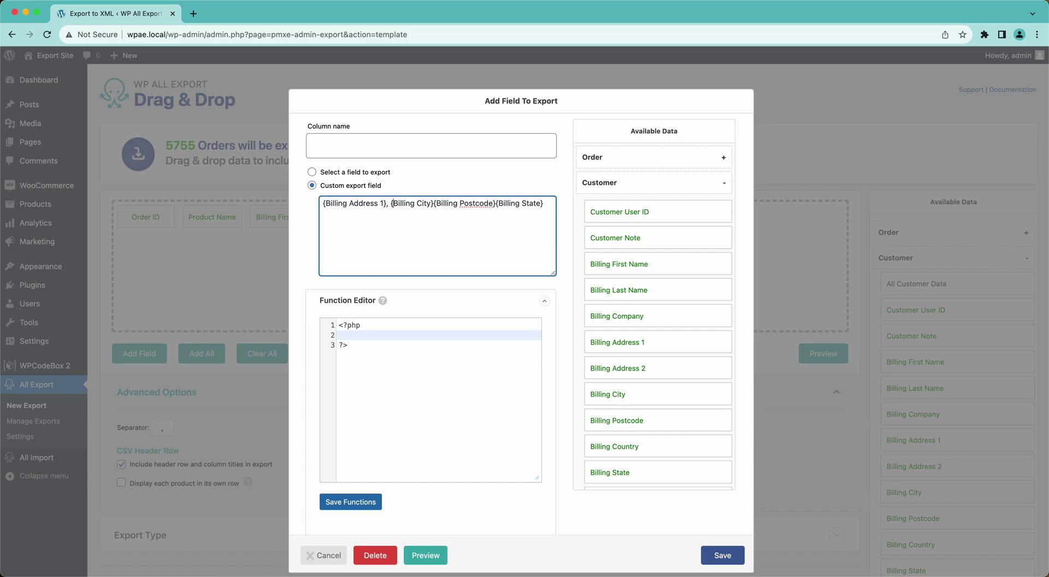
pyautogui.click(433, 204)
pyautogui.write(',')
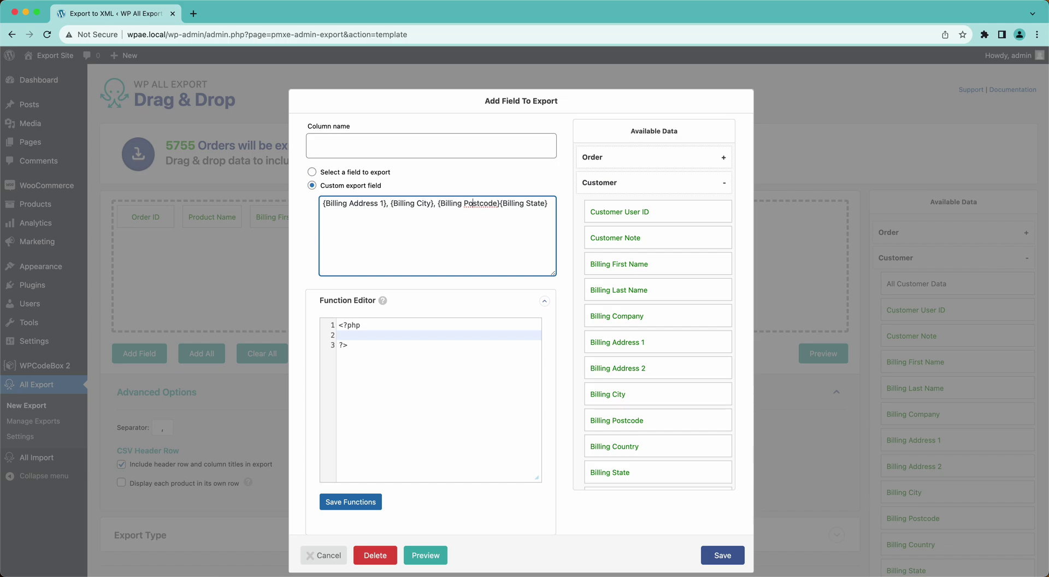
pyautogui.moveTo(500, 203); pyautogui.dragTo(323, 204)
pyautogui.press('super+a')
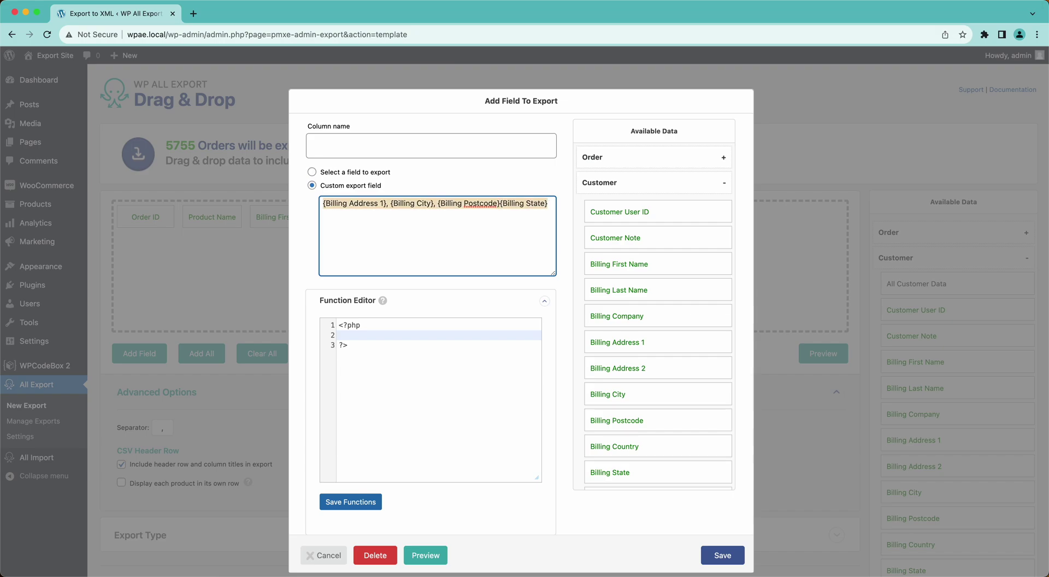
pyautogui.click(323, 203)
pyautogui.click(389, 204)
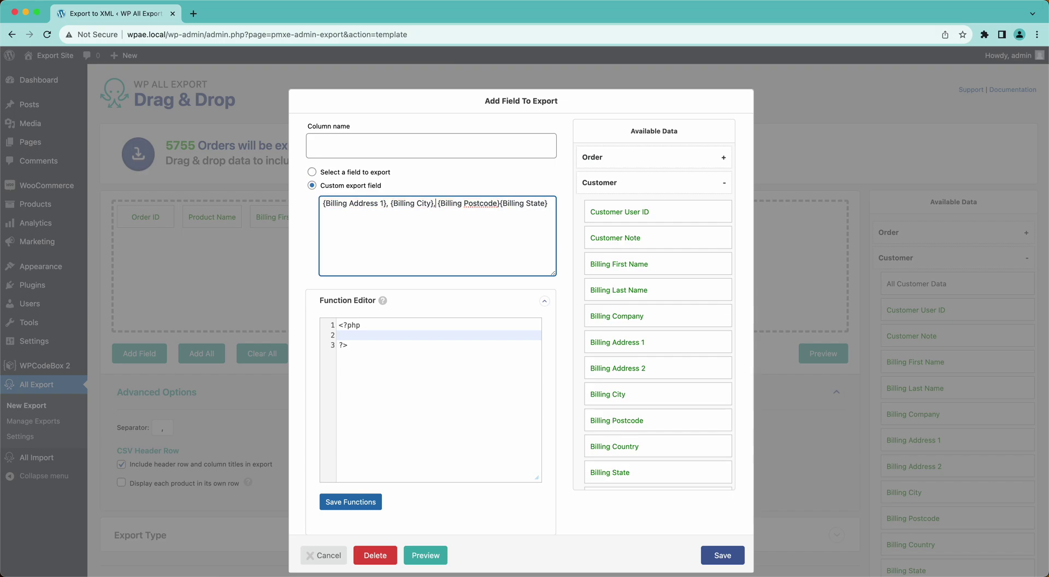
pyautogui.moveTo(501, 203); pyautogui.dragTo(440, 204)
pyautogui.press('super+c')
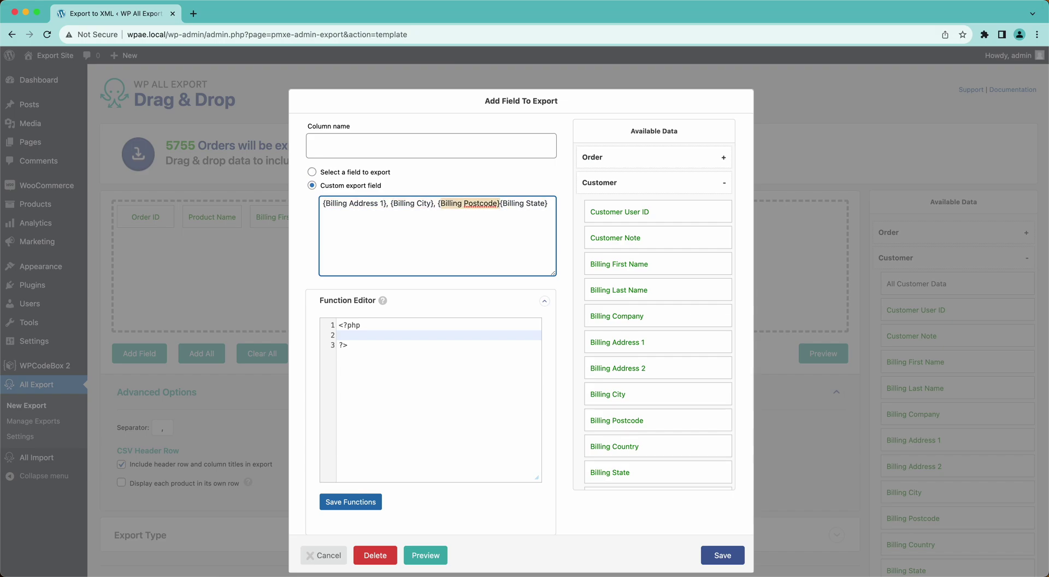
pyautogui.press('BackSpace')
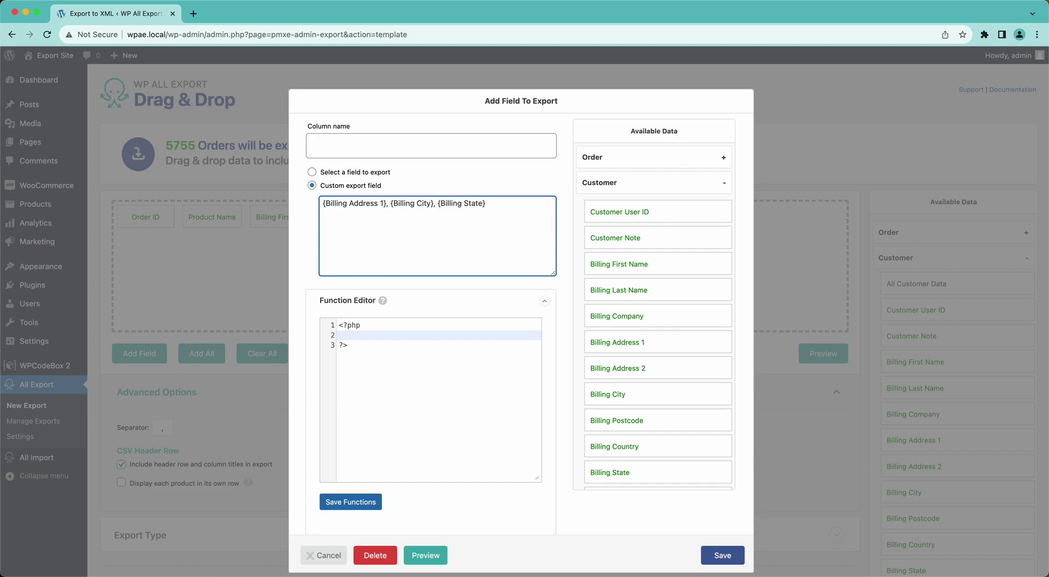
pyautogui.press('super+v')
pyautogui.click(408, 155)
# Name the custom column 'Address', save it, and preview the first ten orders
pyautogui.write('Ad')
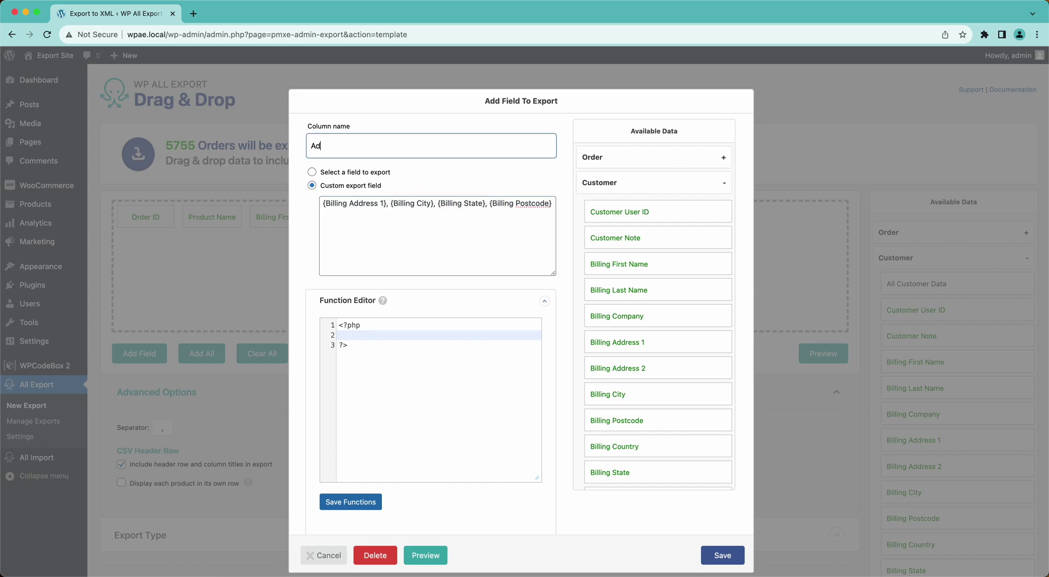
pyautogui.write('dress')
pyautogui.click(722, 555)
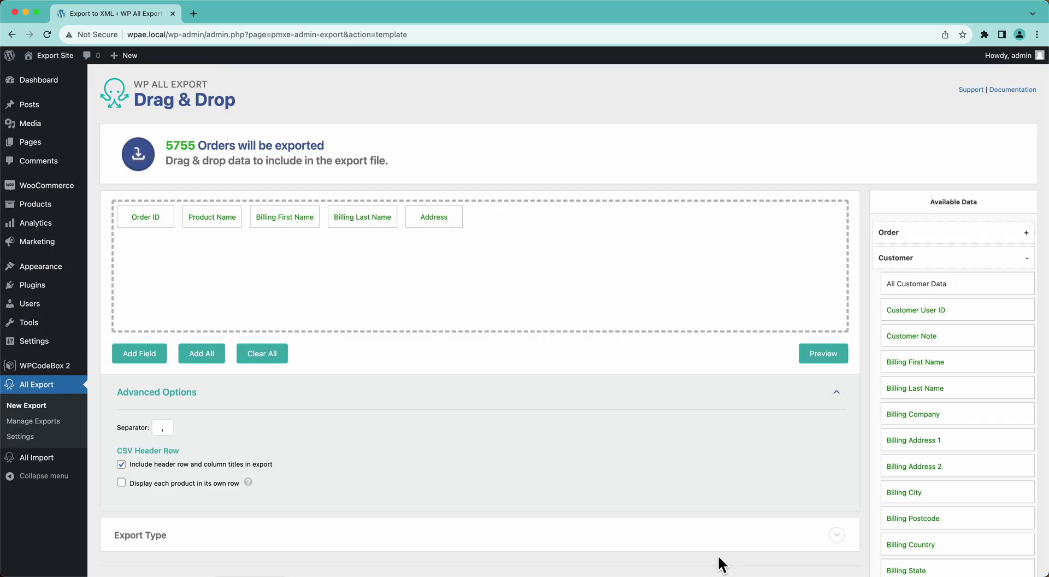
pyautogui.click(812, 354)
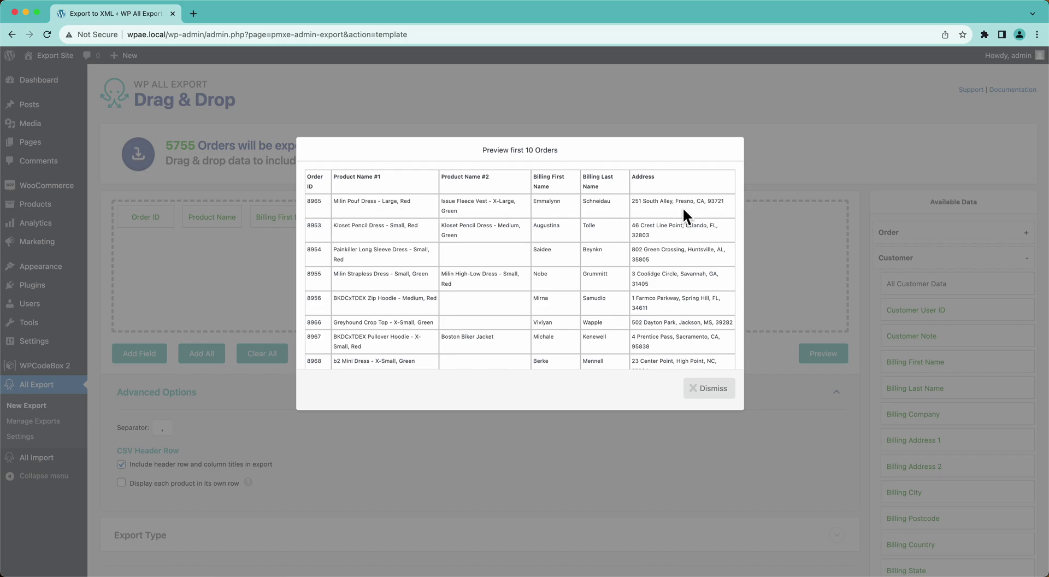
pyautogui.click(723, 389)
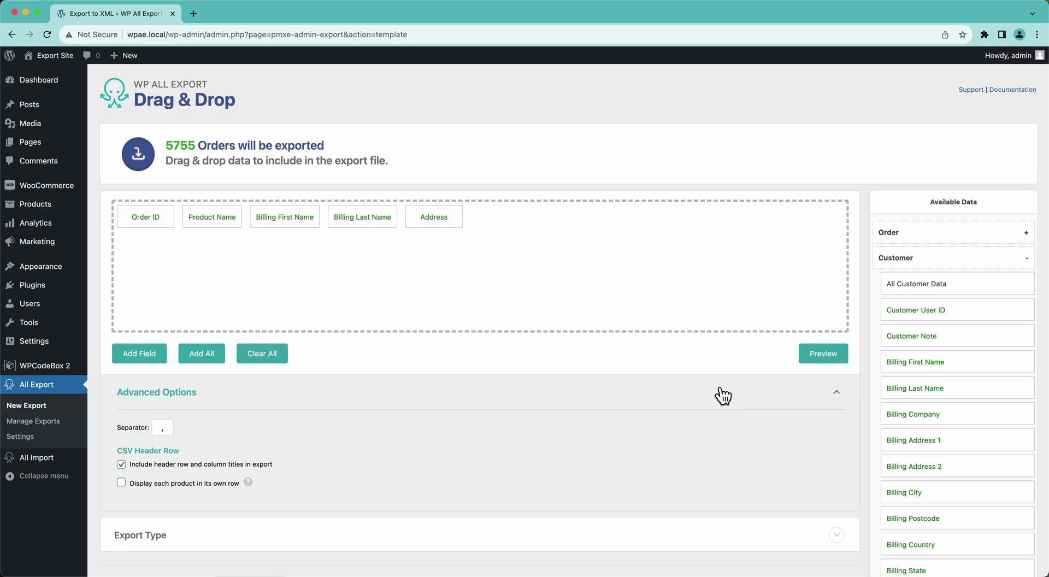
# Add Order Total as the last column and move Product Name between Address and Order Total
pyautogui.click(909, 234)
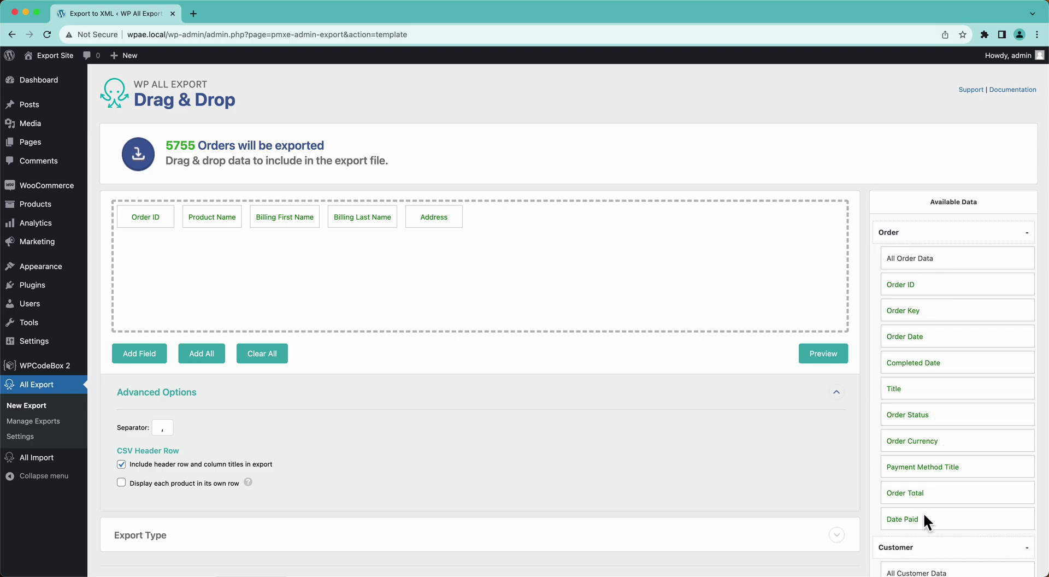
pyautogui.moveTo(920, 498); pyautogui.dragTo(515, 223)
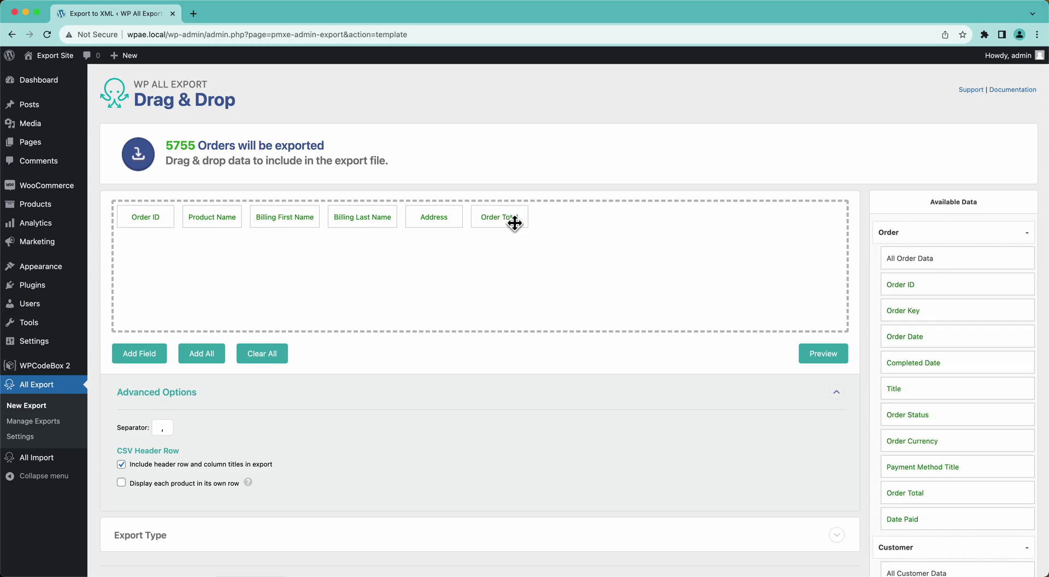
pyautogui.moveTo(218, 220); pyautogui.dragTo(437, 221)
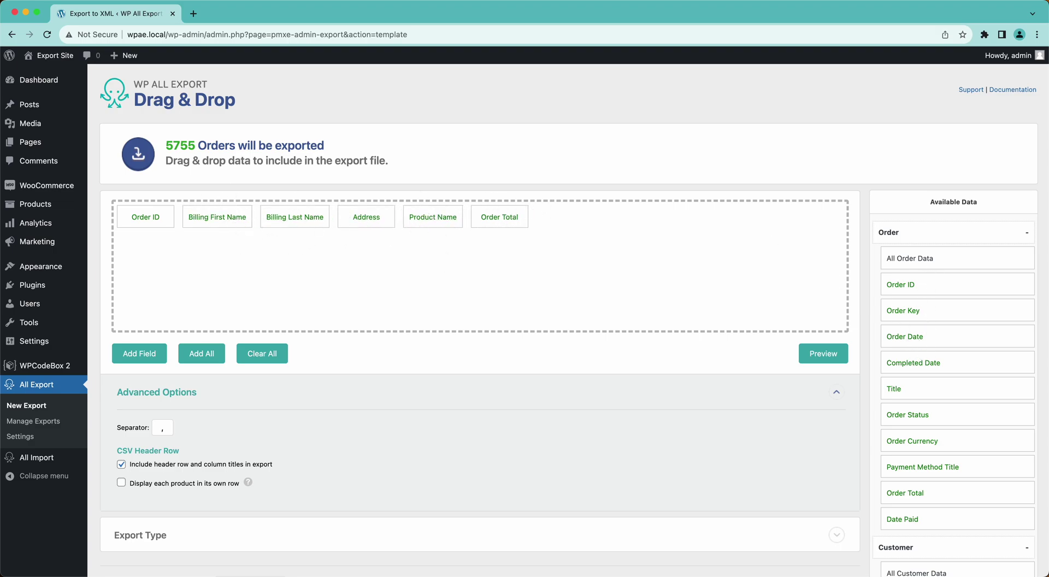
# Collapse the Order and Customer groups and browse the Items product, taxonomy and custom fields
pyautogui.click(898, 238)
pyautogui.click(897, 261)
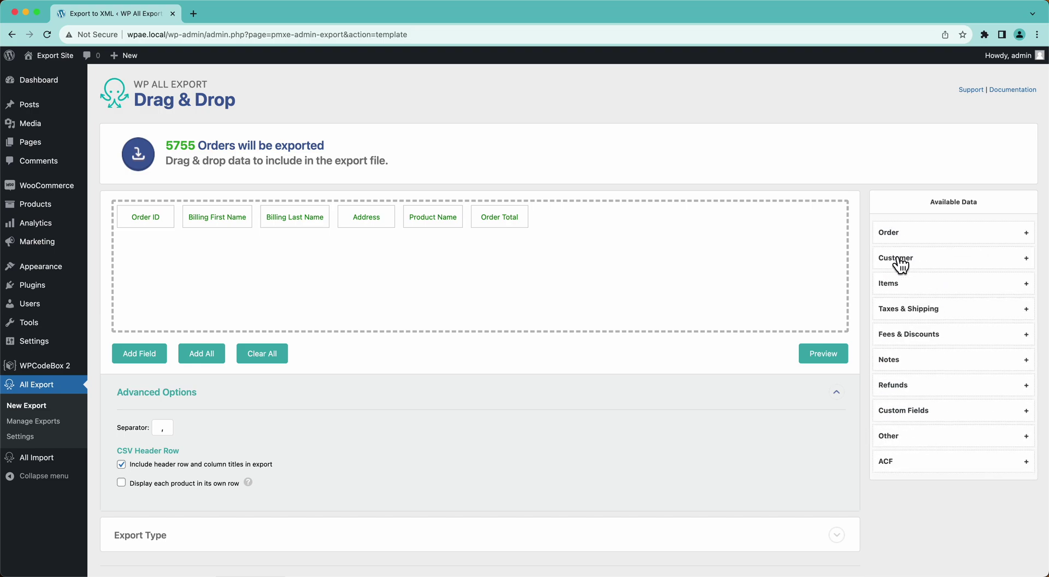
pyautogui.click(893, 285)
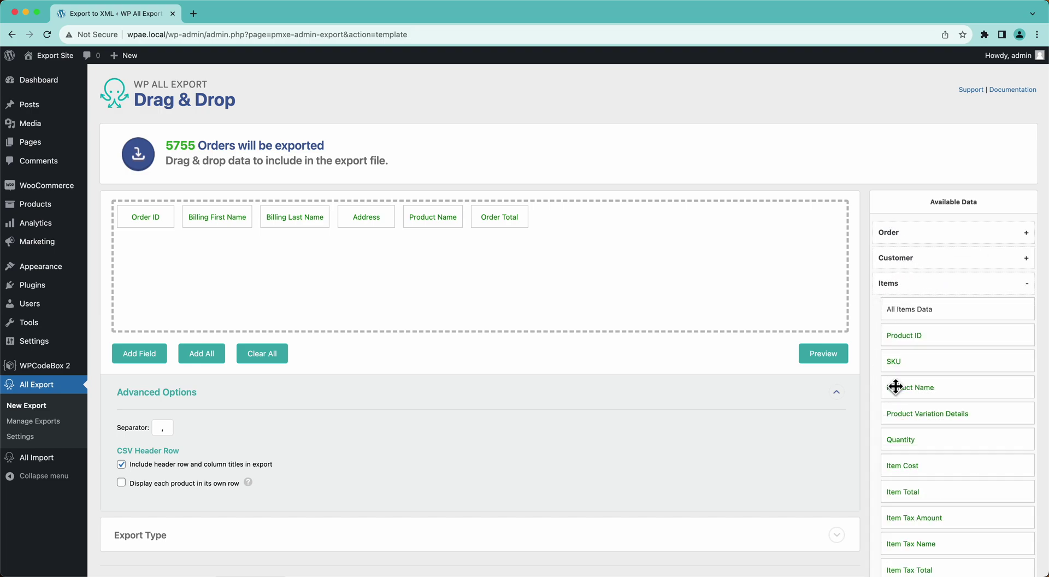
pyautogui.scroll(-4, 932, 493)
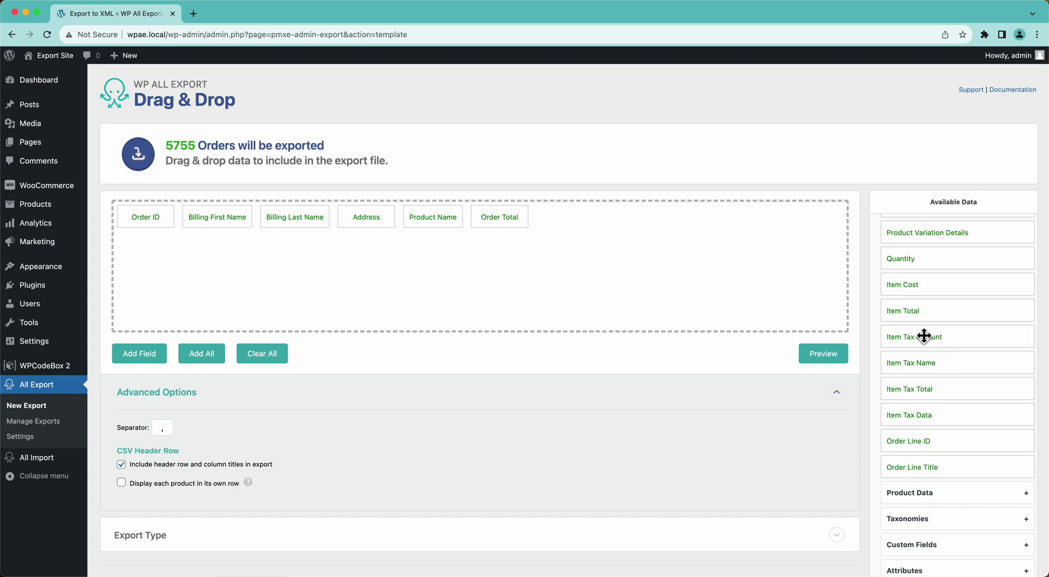
pyautogui.scroll(-2, 925, 335)
pyautogui.click(917, 409)
pyautogui.scroll(-4, 921, 411)
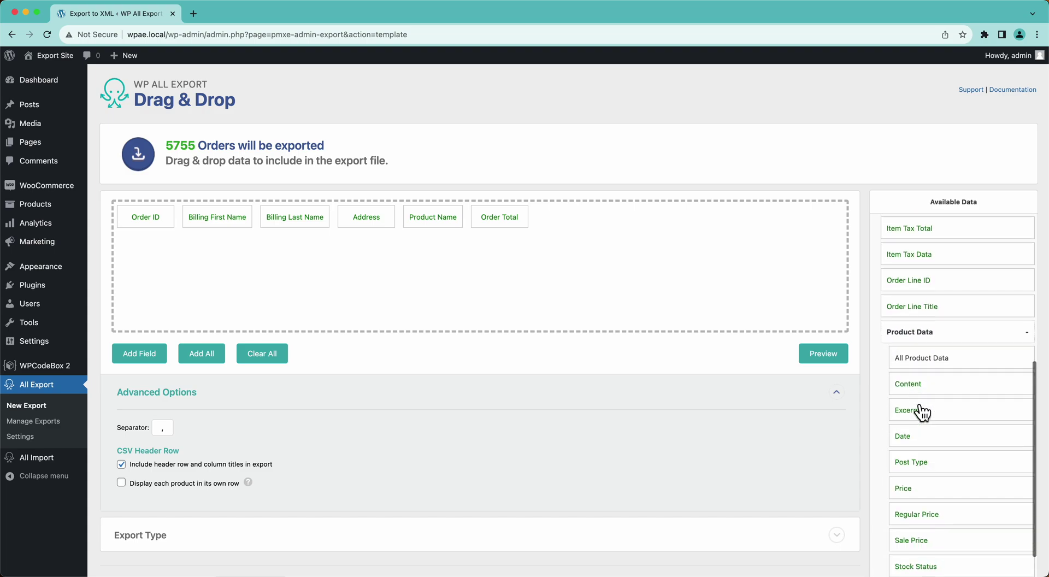
pyautogui.scroll(-3, 921, 405)
pyautogui.click(922, 404)
pyautogui.scroll(-3, 923, 407)
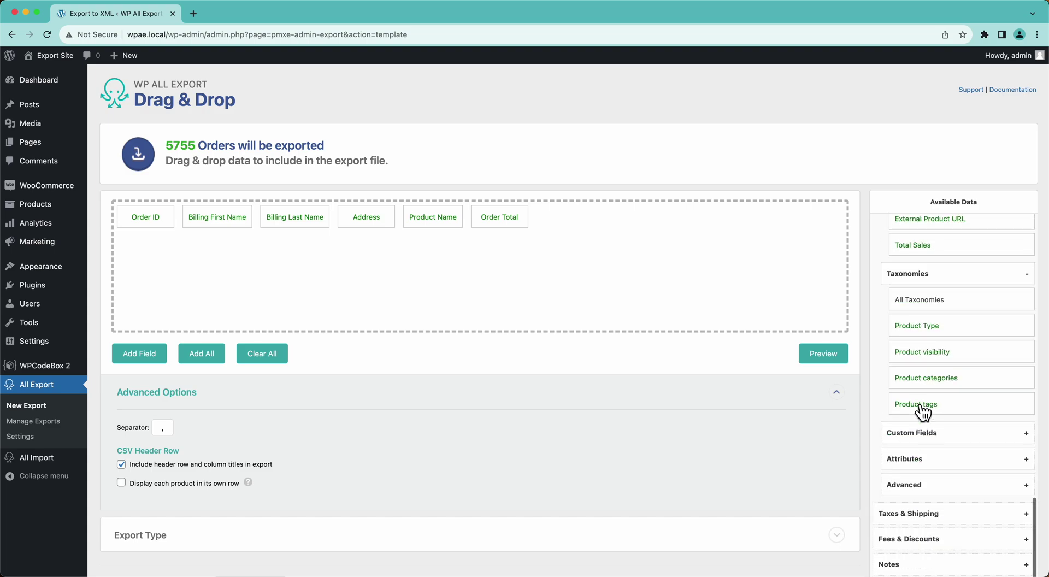
pyautogui.click(923, 427)
pyautogui.scroll(-2, 923, 430)
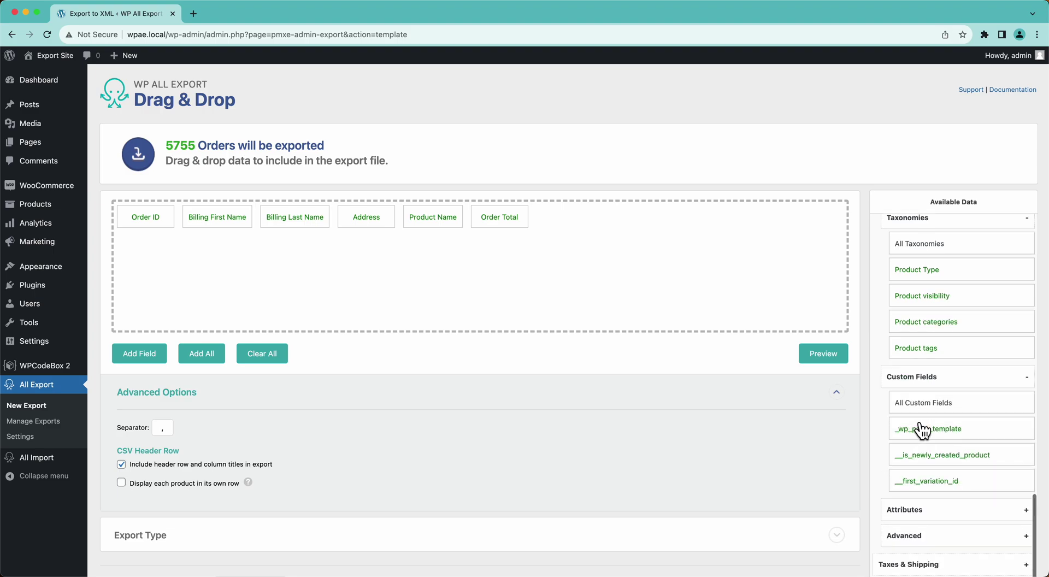
pyautogui.scroll(5, 923, 430)
pyautogui.scroll(-5, 921, 429)
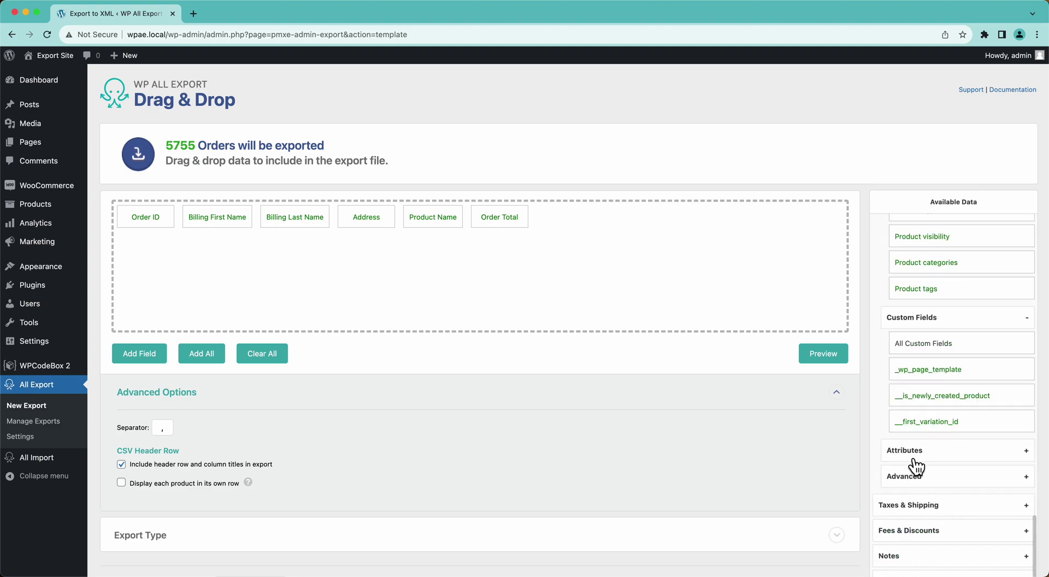
pyautogui.scroll(10, 920, 237)
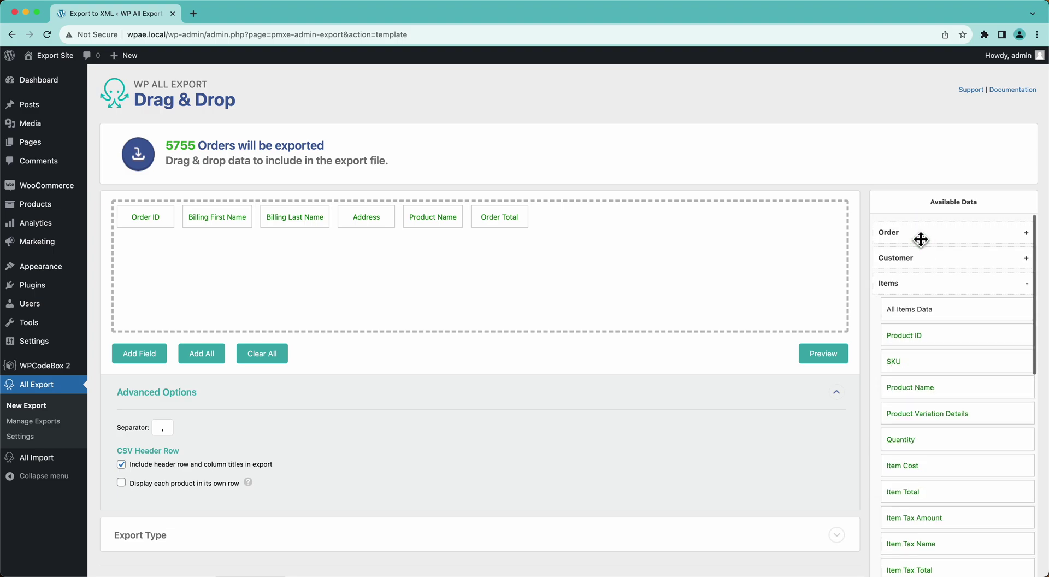
pyautogui.click(897, 290)
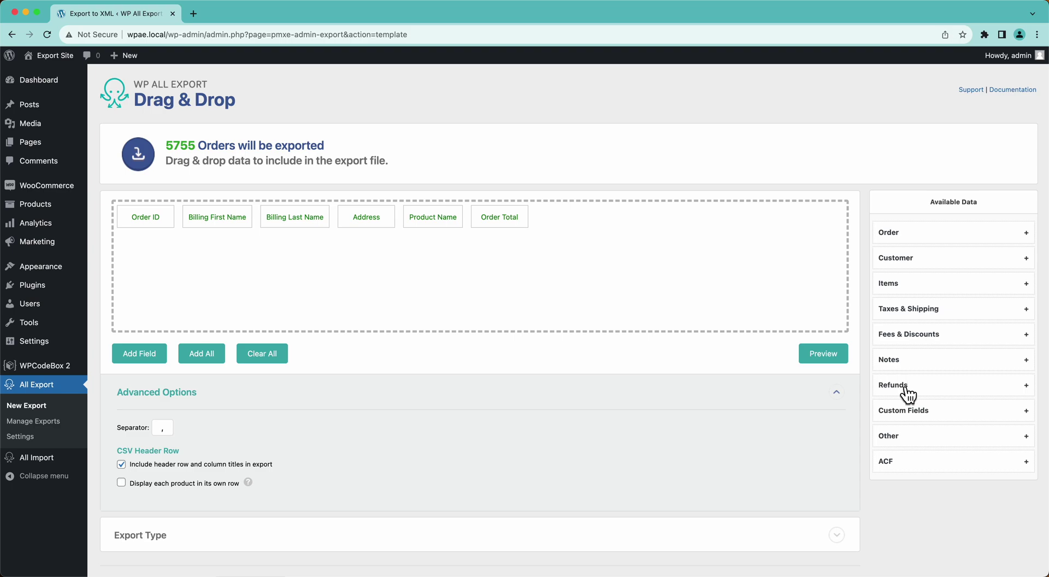
# Browse the Other data group, collapse Advanced Options, and reveal the Export Type choices
pyautogui.click(893, 437)
pyautogui.scroll(-5, 895, 443)
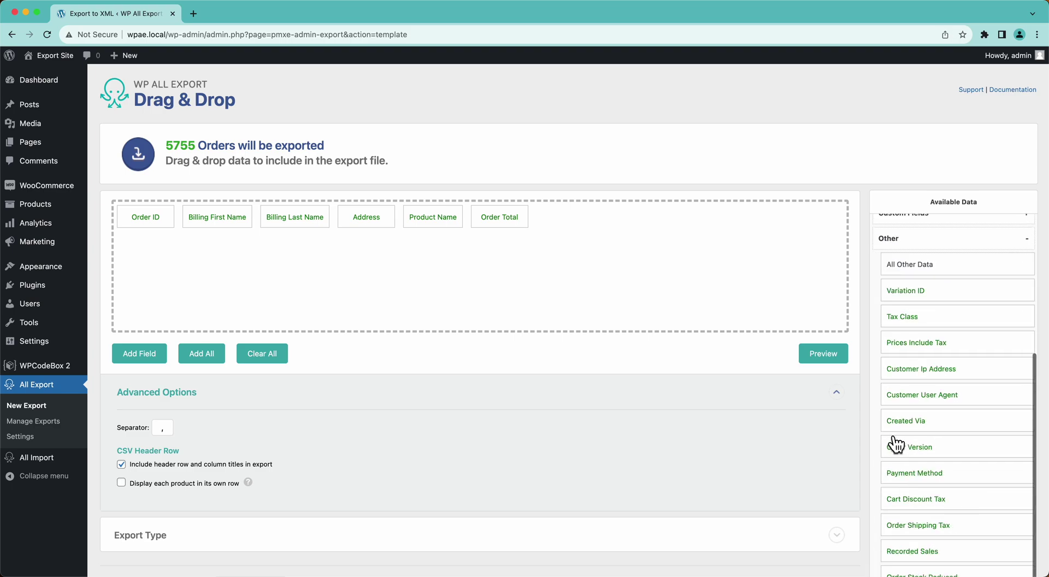
pyautogui.scroll(-4, 929, 440)
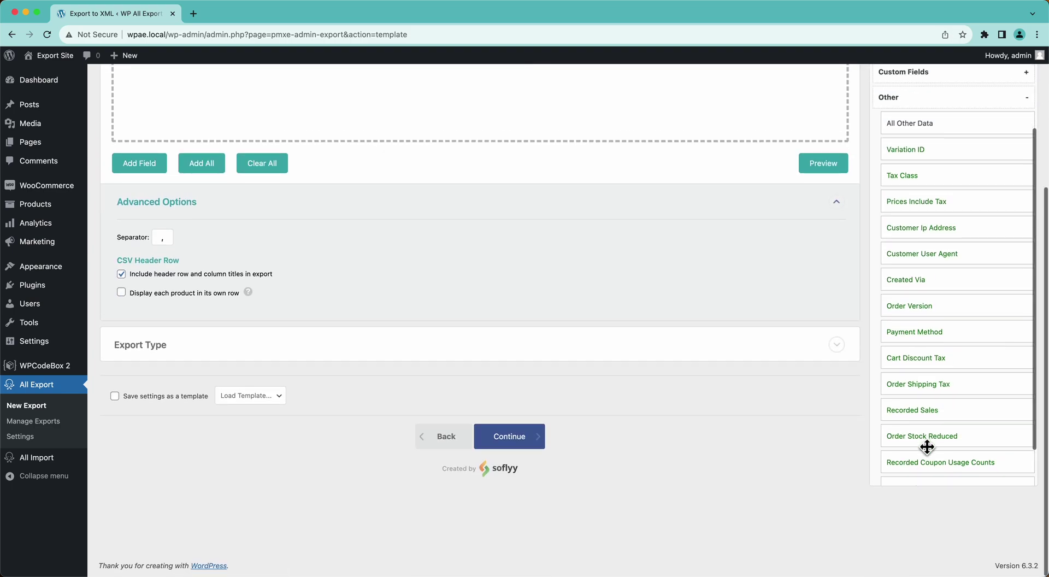
pyautogui.scroll(8, 928, 447)
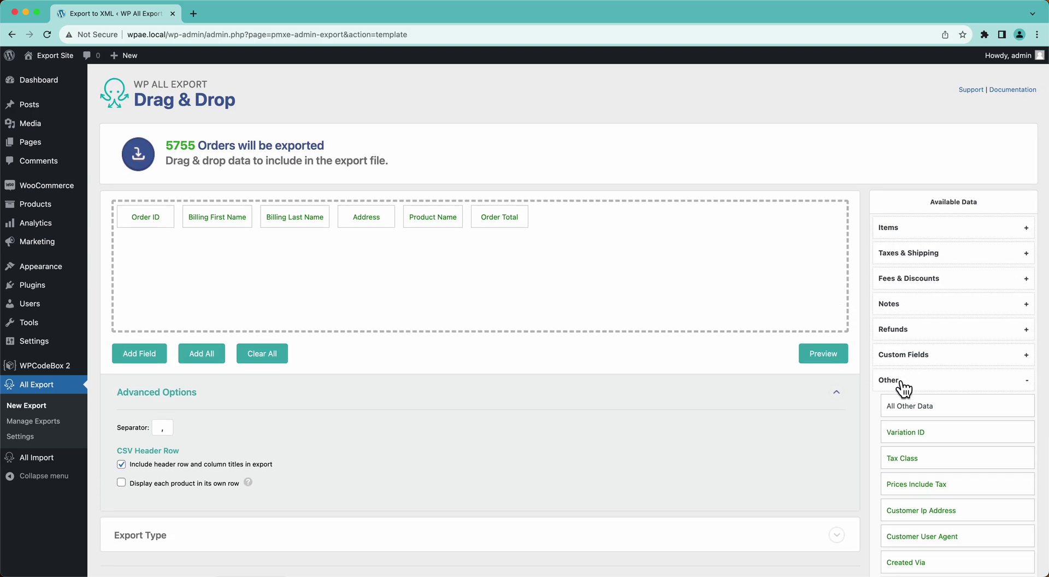
pyautogui.click(900, 382)
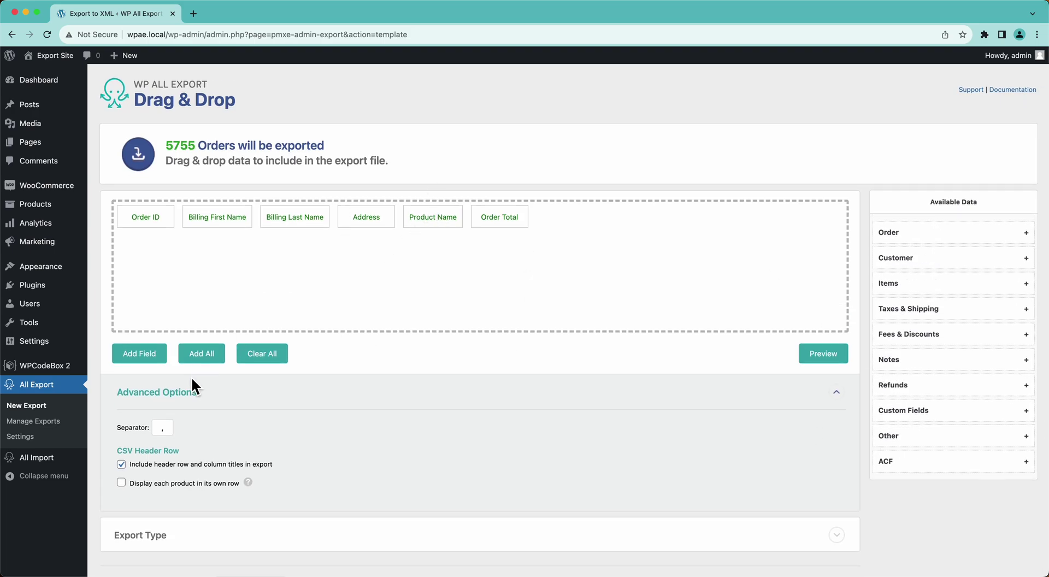
pyautogui.click(186, 391)
pyautogui.scroll(-2, 183, 393)
pyautogui.click(171, 358)
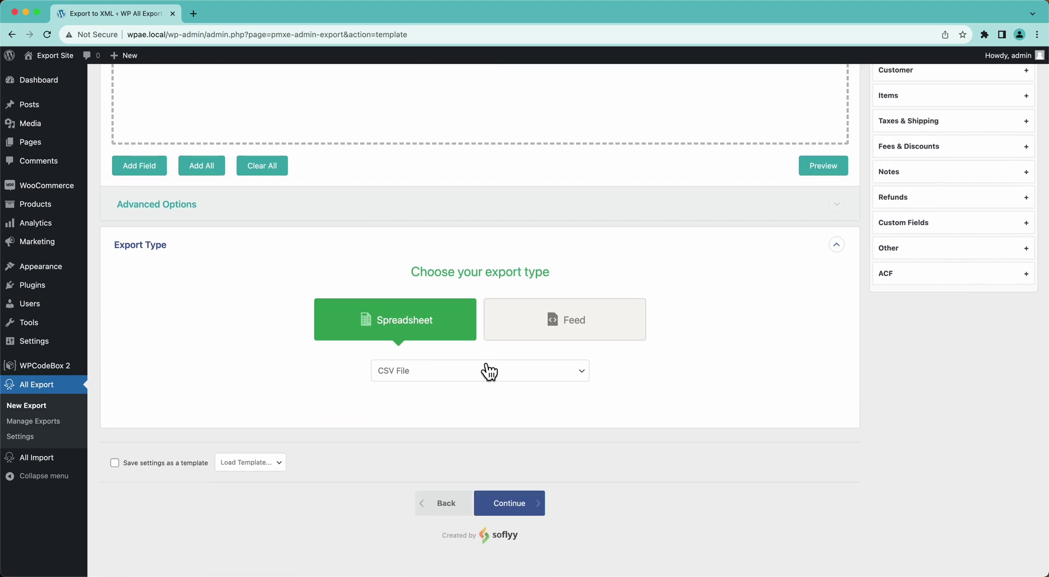
# After trying the Feed option, keep Spreadsheet with CSV File and continue to Export Settings
pyautogui.click(487, 369)
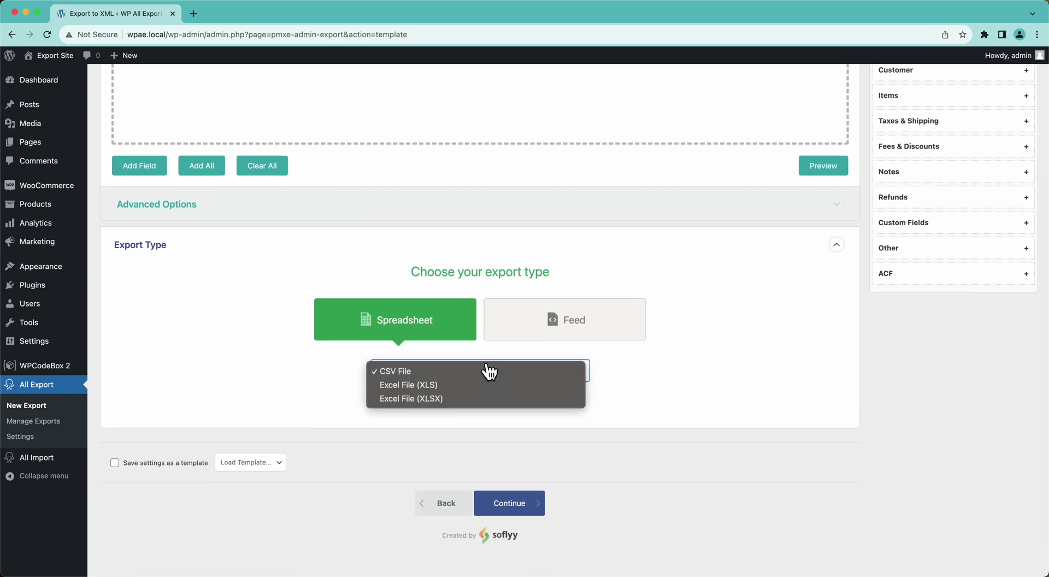
pyautogui.click(674, 387)
pyautogui.click(577, 305)
pyautogui.click(470, 375)
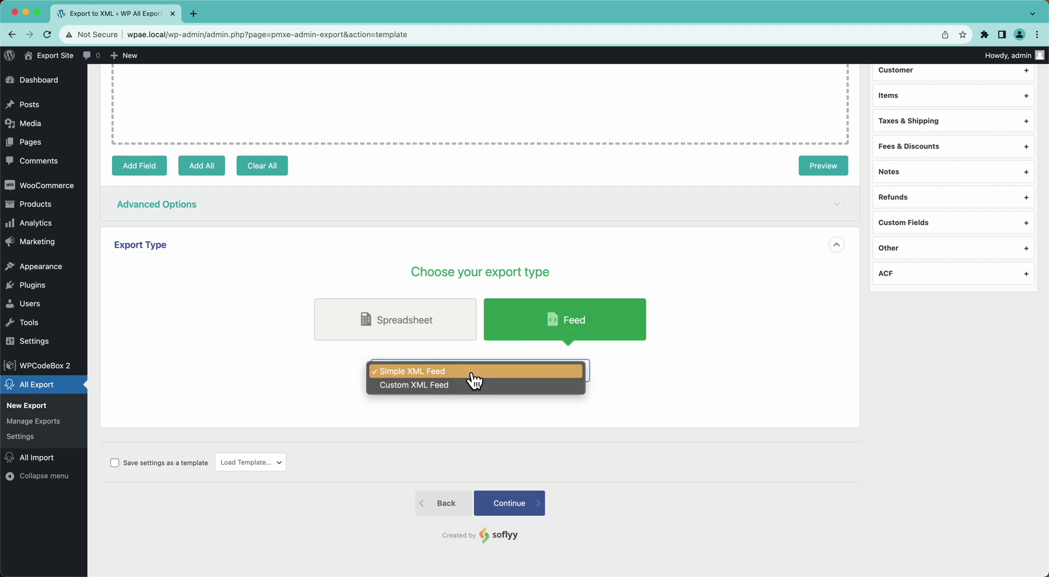
pyautogui.click(359, 327)
pyautogui.click(359, 327)
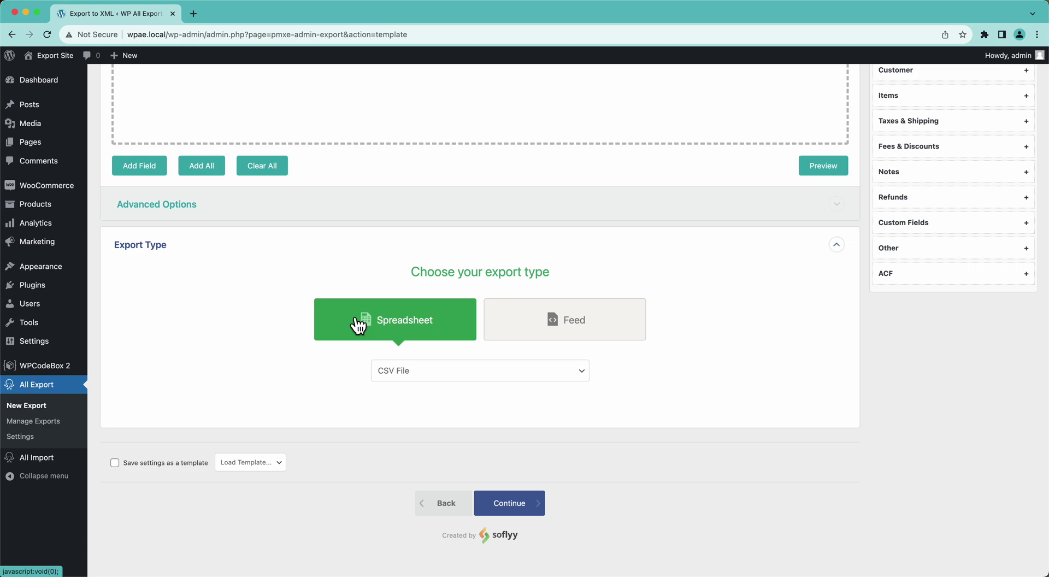
pyautogui.click(343, 255)
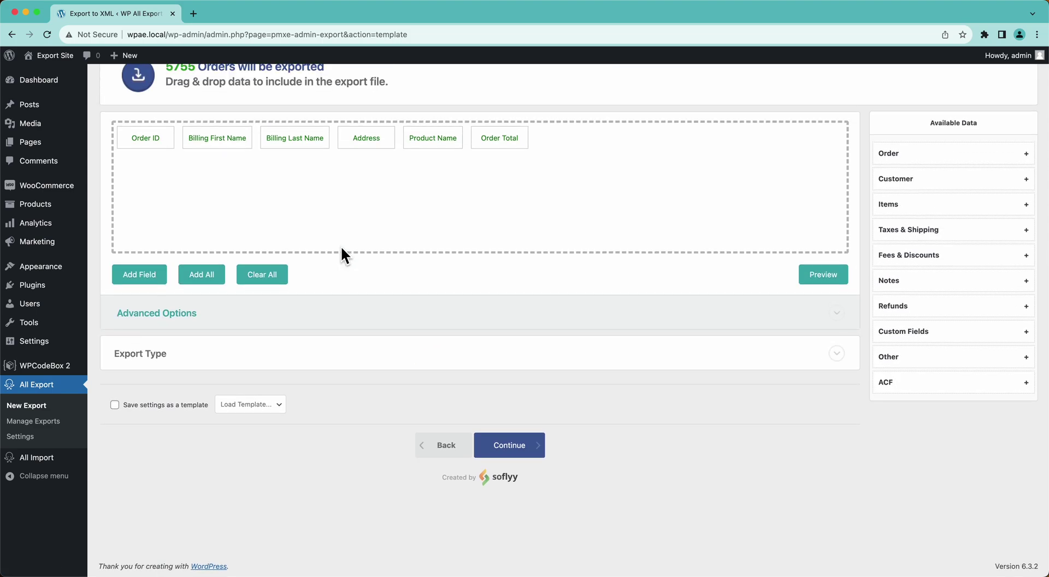
pyautogui.click(502, 445)
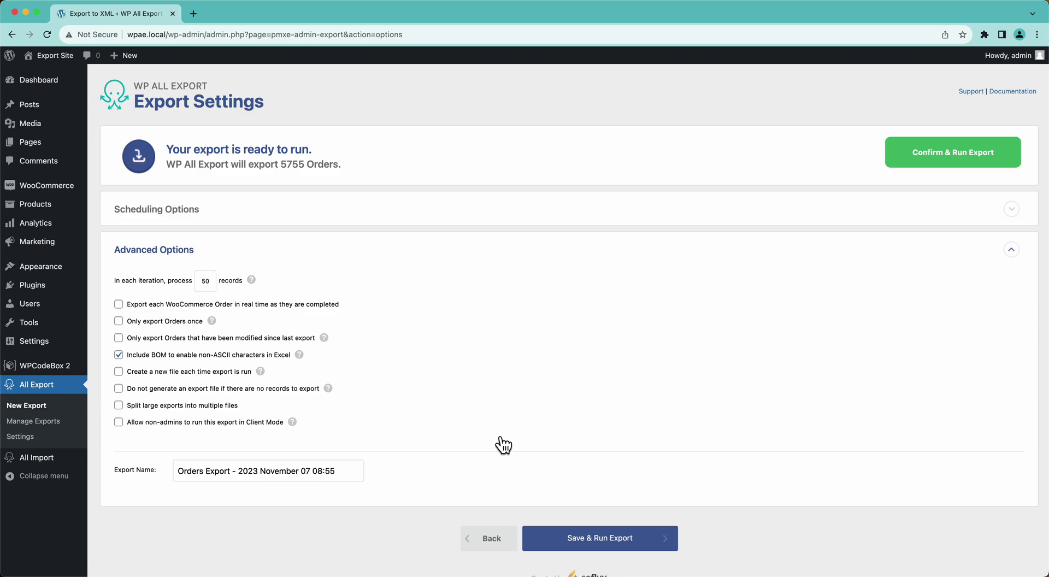
pyautogui.click(341, 213)
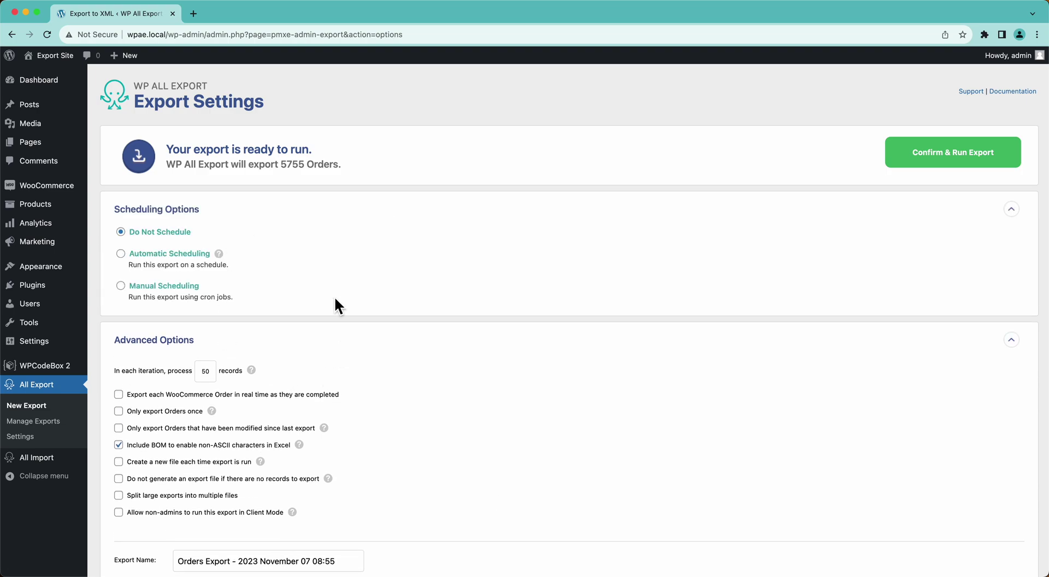
pyautogui.click(121, 254)
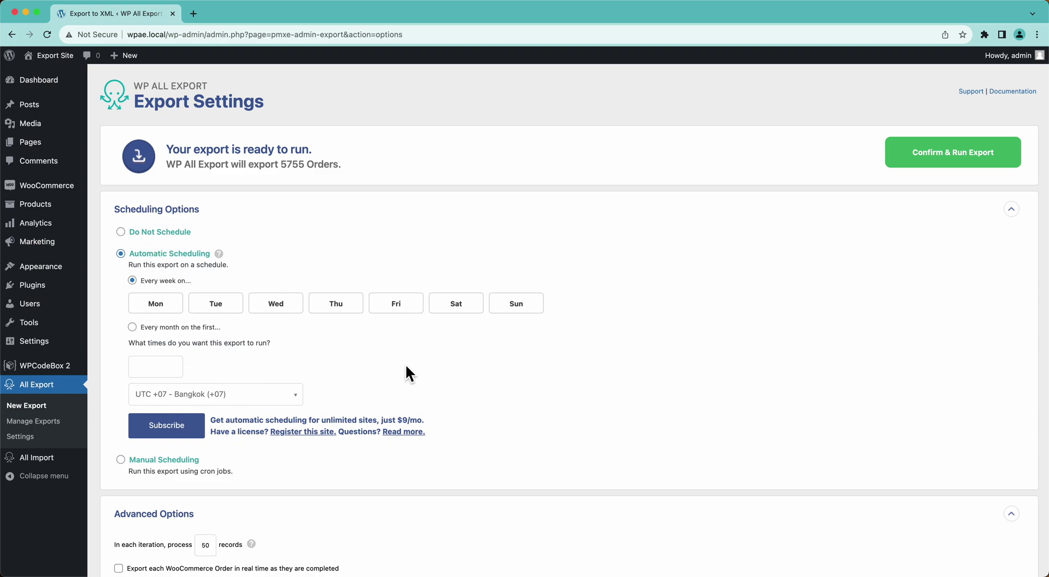
pyautogui.click(157, 307)
pyautogui.click(164, 365)
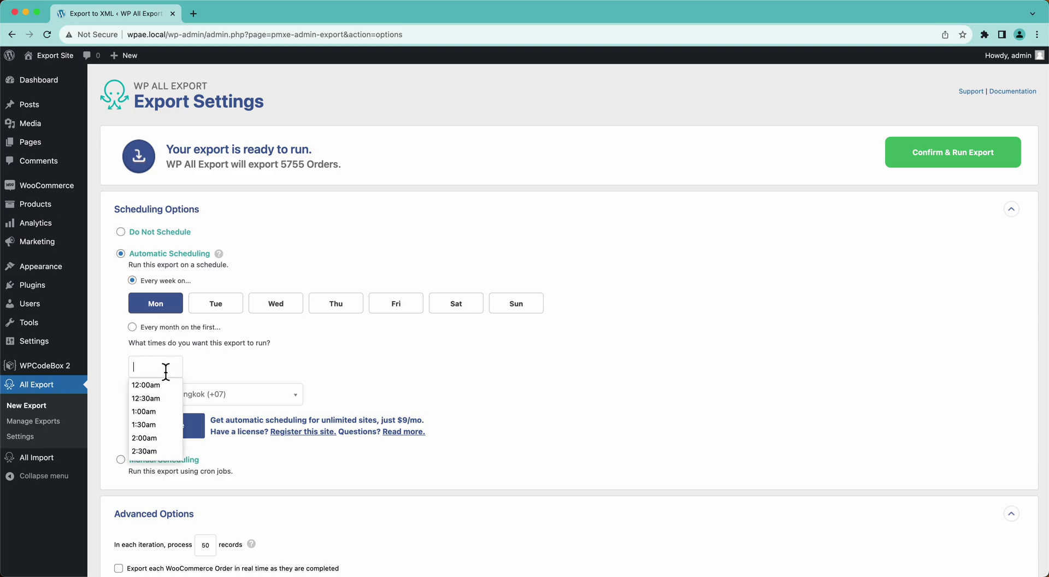
pyautogui.click(157, 389)
pyautogui.click(157, 389)
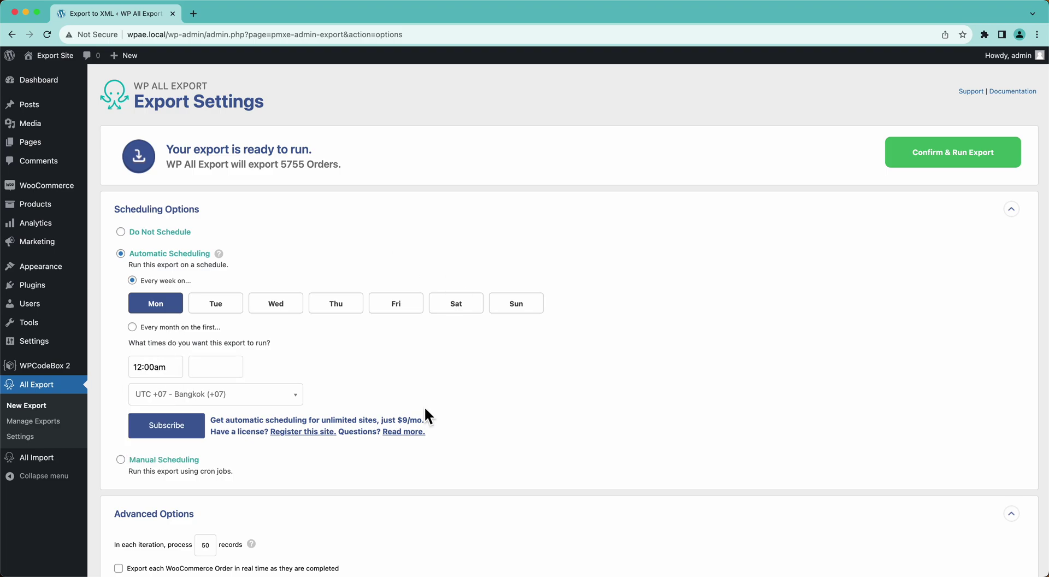
pyautogui.click(122, 232)
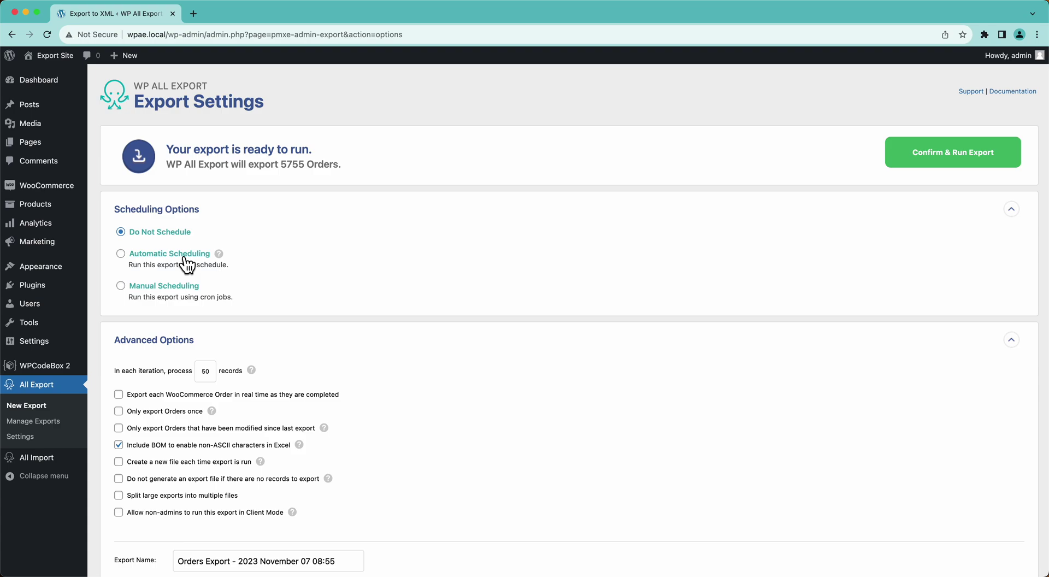
pyautogui.click(173, 213)
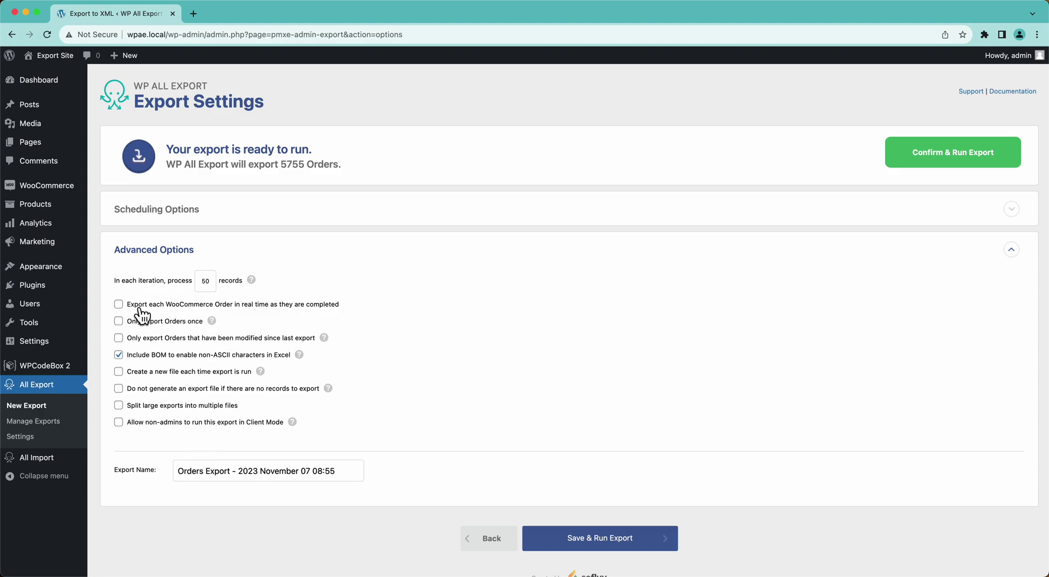
# Leave real-time and export-once options off, enable Client Mode, and run the 5755-order export
pyautogui.click(313, 305)
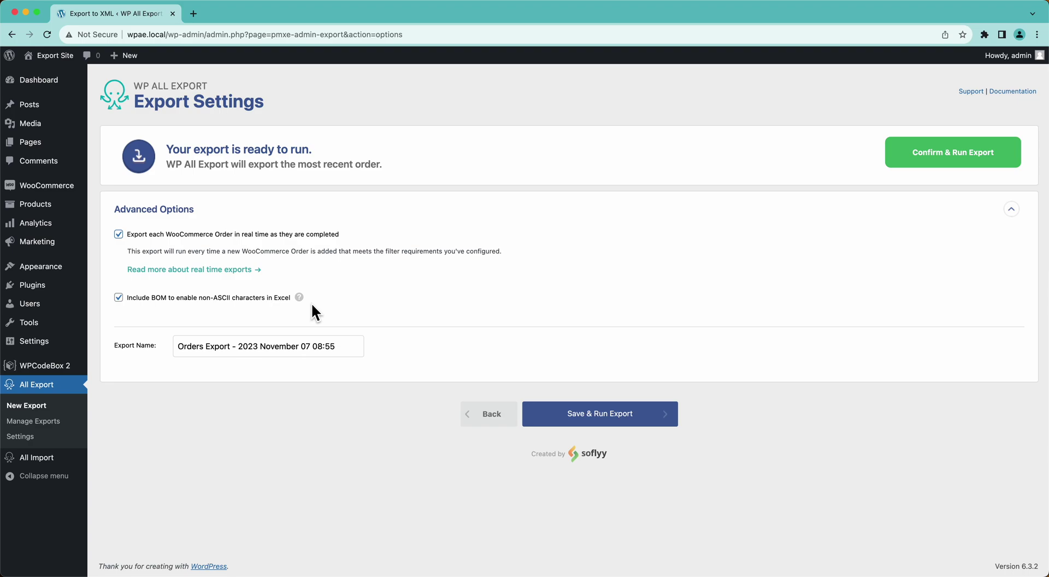
pyautogui.click(118, 234)
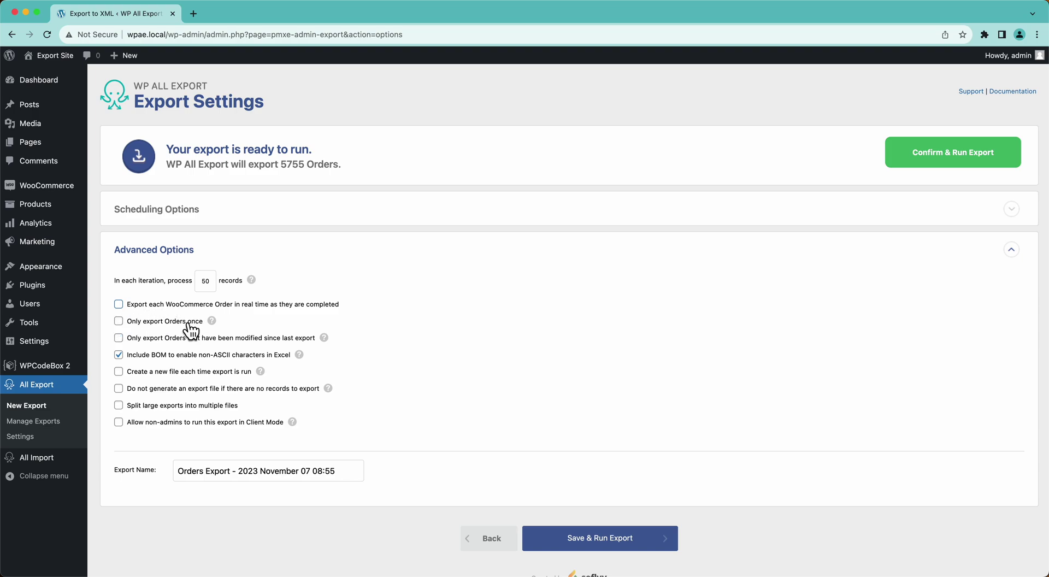
pyautogui.click(189, 322)
pyautogui.click(187, 323)
pyautogui.click(141, 426)
pyautogui.click(894, 165)
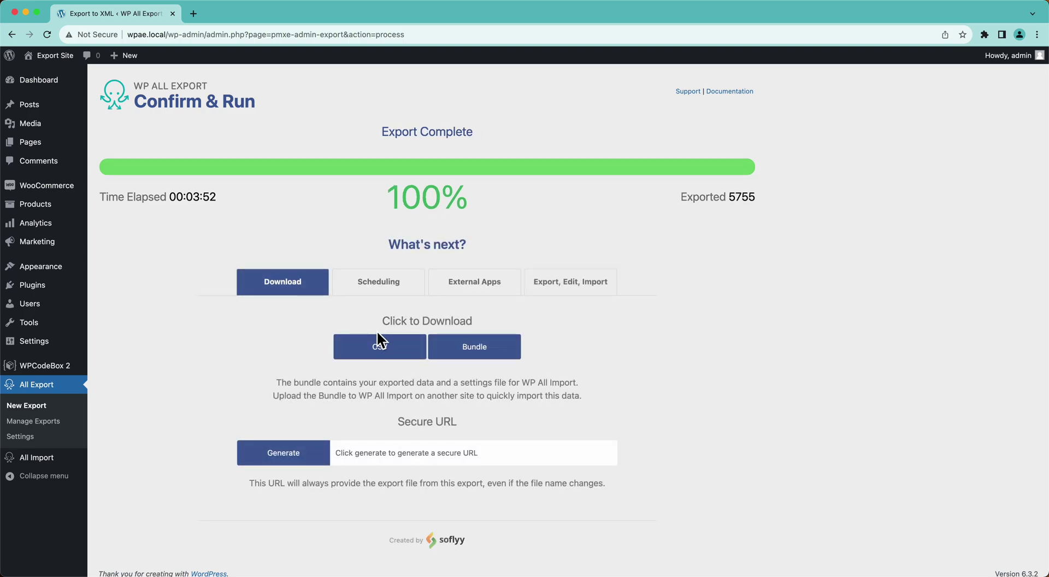
# Download the CSV as Orders-Export-2023-November-07-0855.csv and open it in Numbers
pyautogui.click(381, 356)
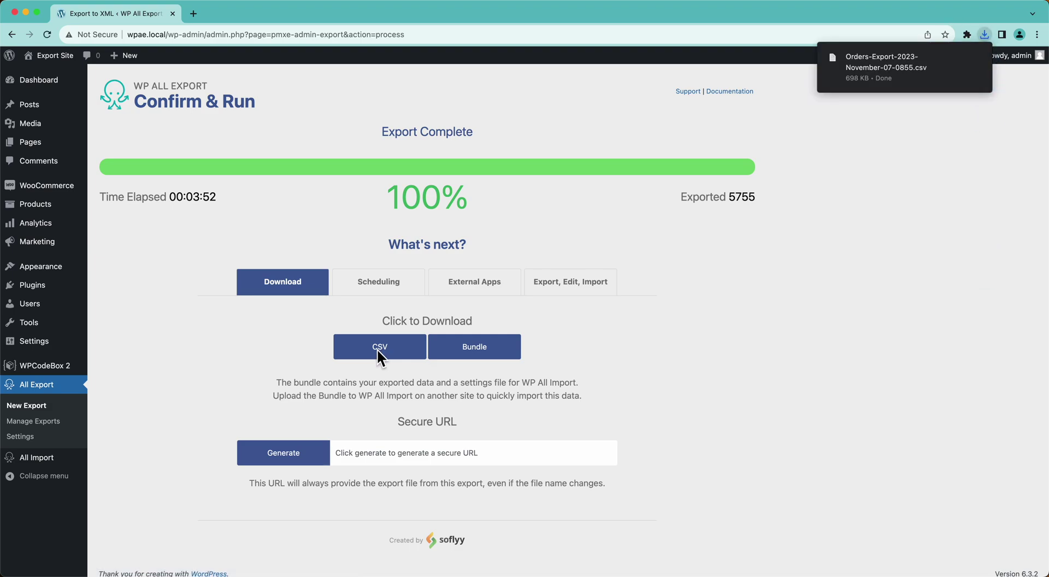
pyautogui.click(854, 73)
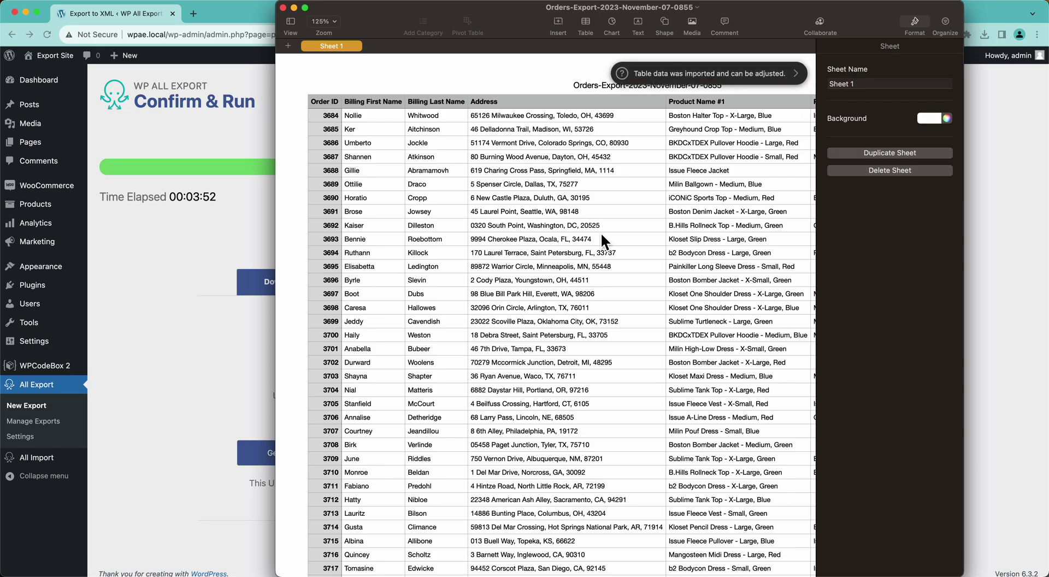
# Scroll through the Order ID, billing name, Address and Product Name columns, then close Numbers
pyautogui.hscroll(10, 601, 235)
pyautogui.hscroll(-10, 601, 231)
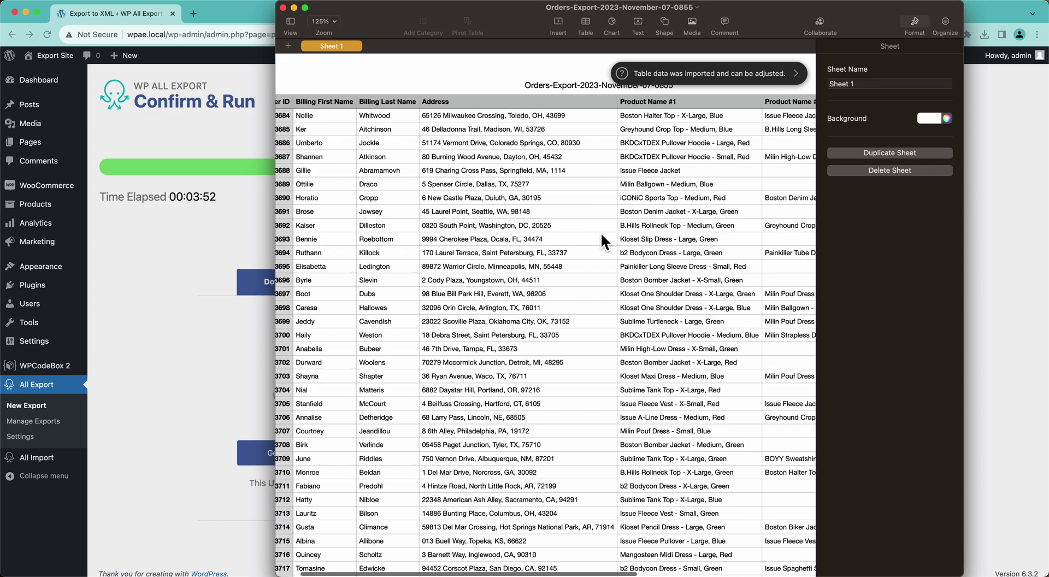
pyautogui.scroll(-3, 601, 231)
pyautogui.scroll(5, 601, 231)
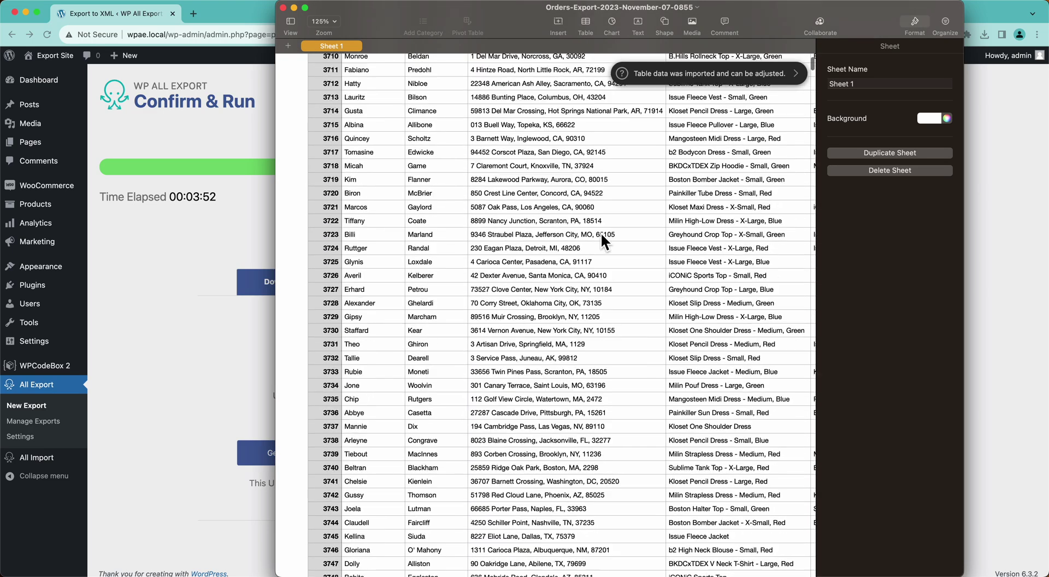
pyautogui.click(284, 7)
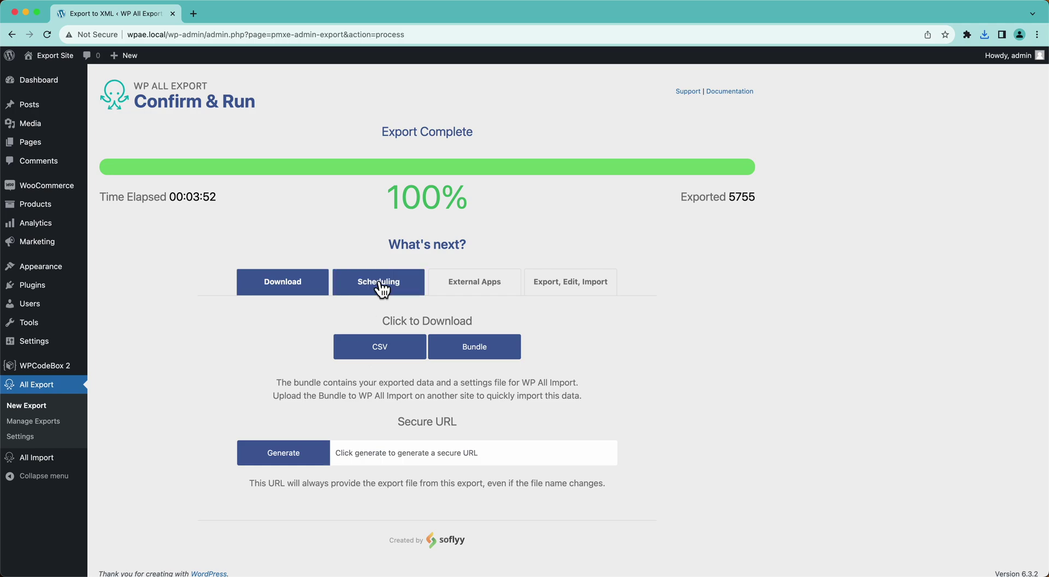
pyautogui.click(466, 291)
pyautogui.click(580, 291)
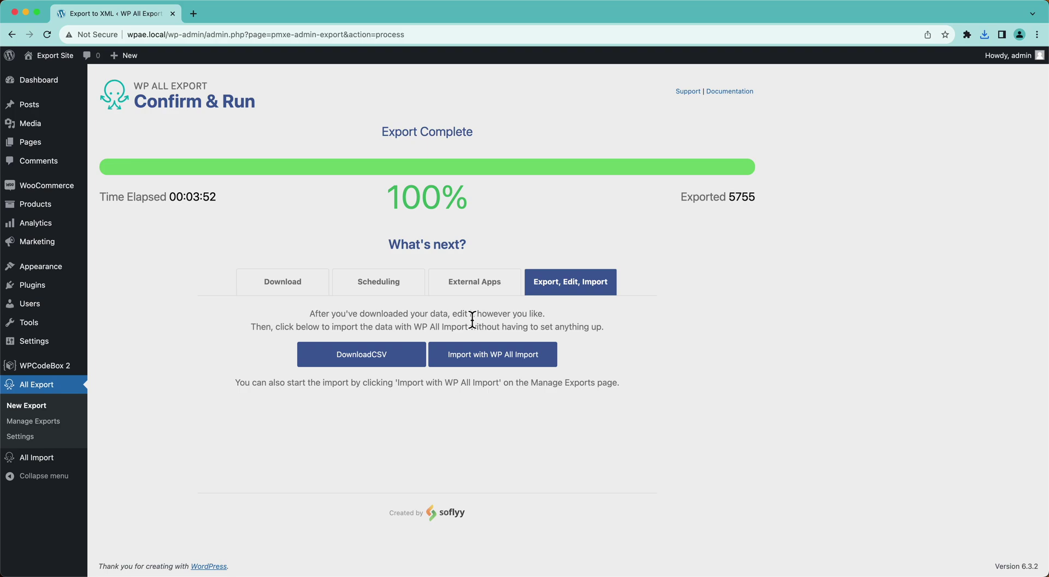
pyautogui.click(294, 290)
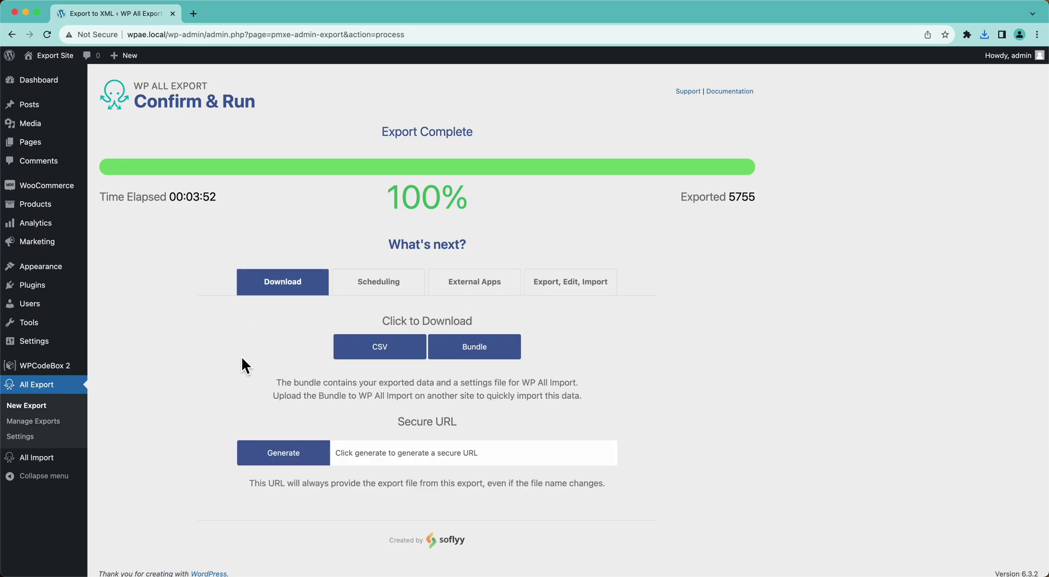